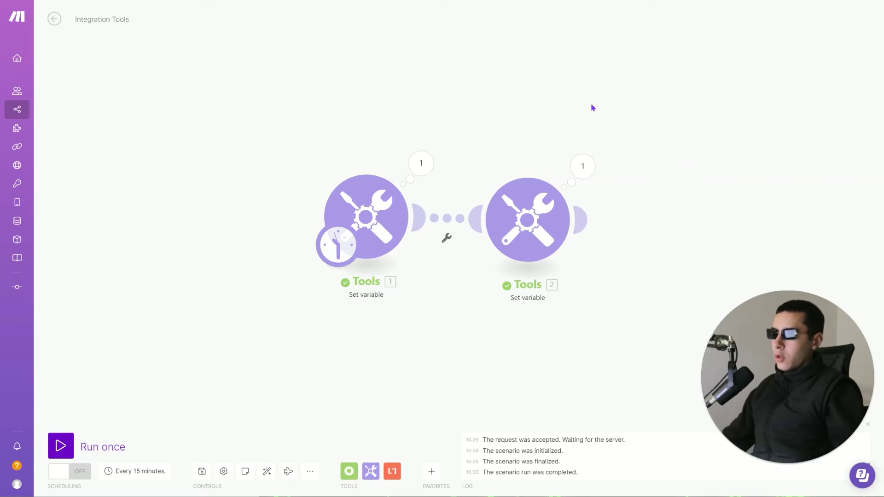
Step: Delete both existing Tools modules from the scenario canvas
left_click_drag(195, 121, 594, 272)
key("Delete")
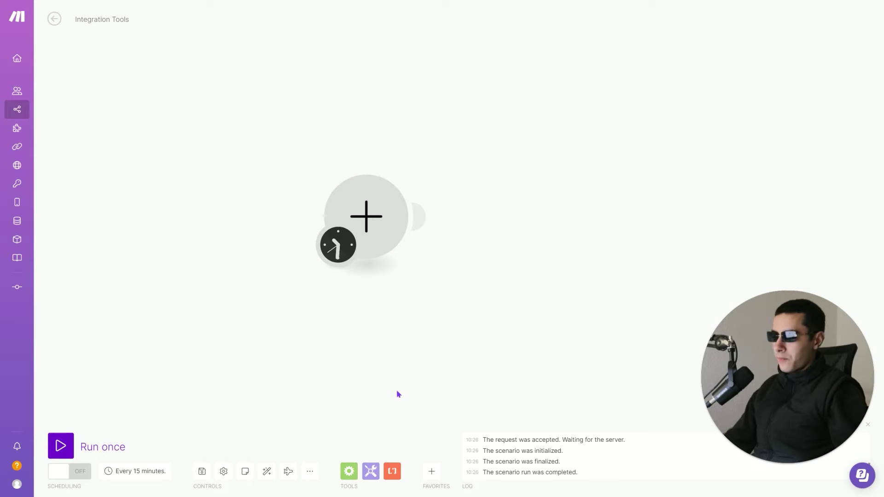
left_click_drag(455, 295, 429, 305)
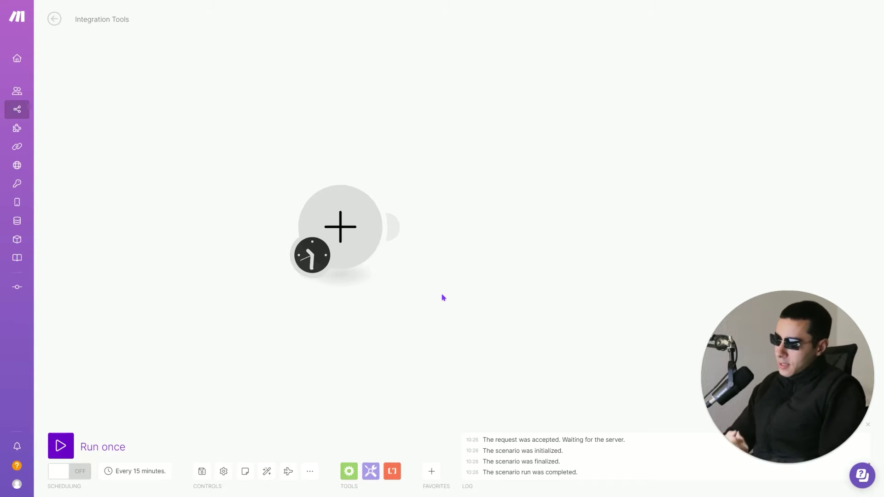
Step: Add a Tools Set variable module and delete the empty placeholder module so the new one starts the scenario
left_click(371, 471)
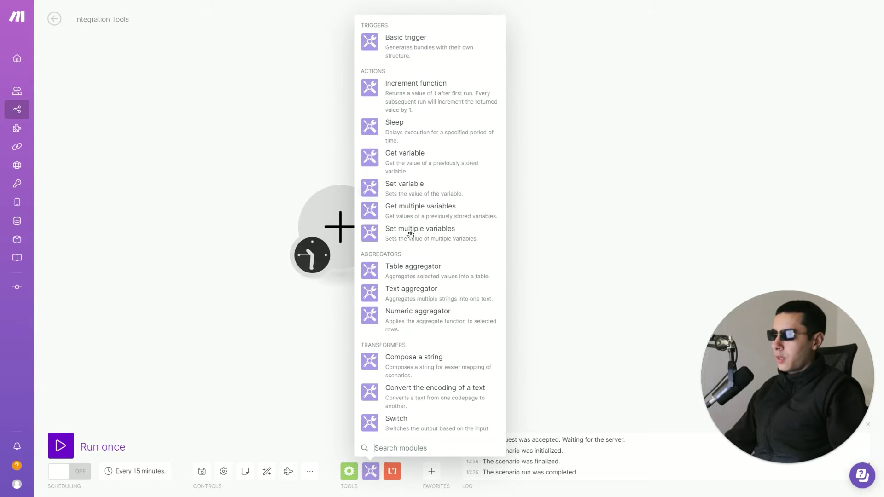
left_click(398, 188)
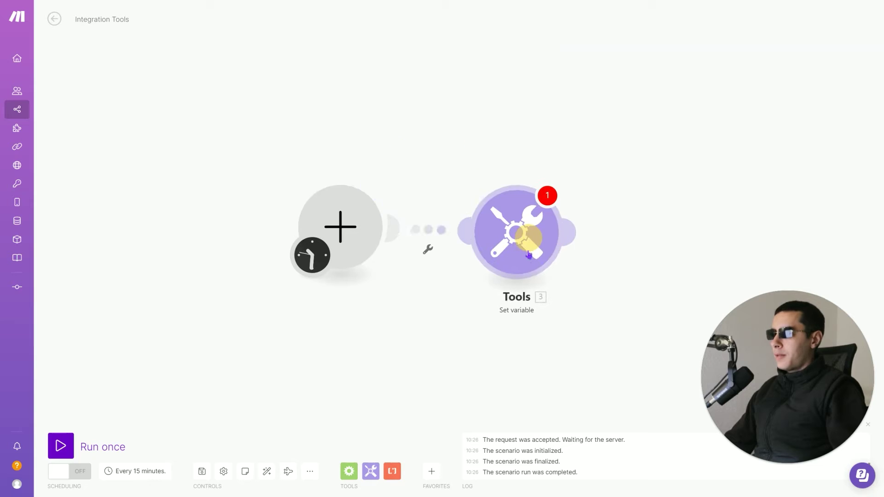
left_click_drag(438, 239, 458, 244)
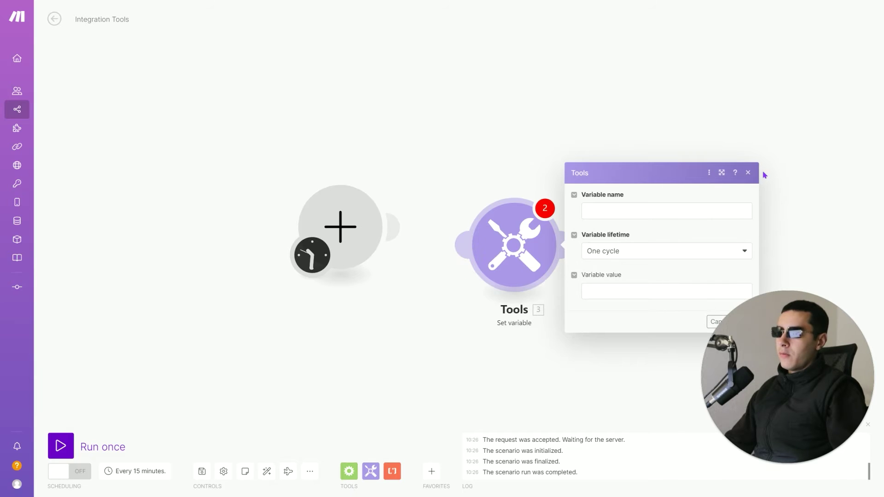
left_click(747, 173)
right_click(333, 231)
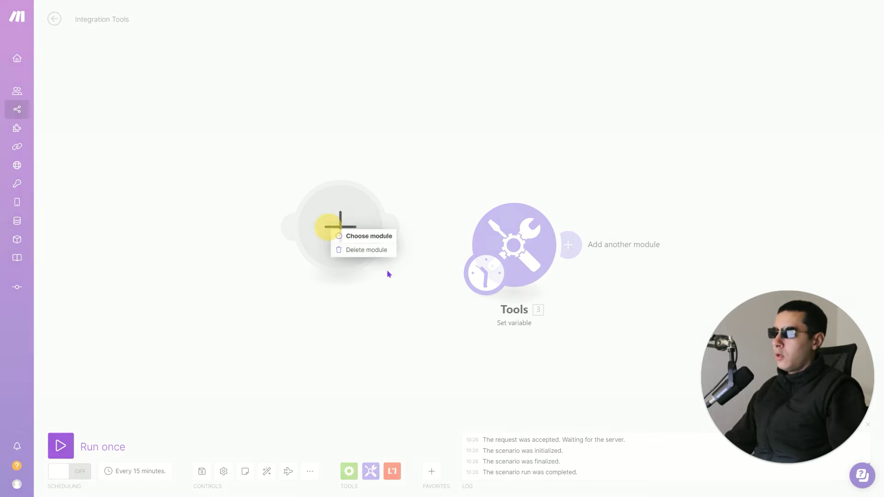
left_click(382, 251)
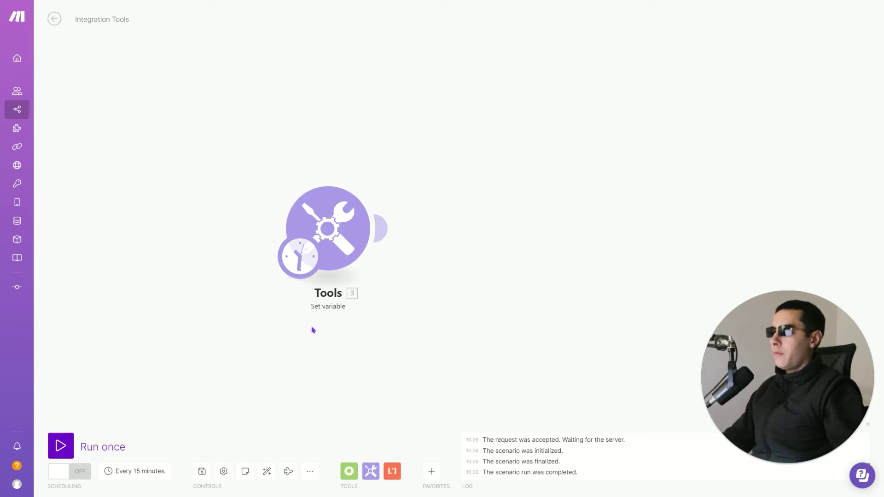
Step: Name the variable in the Set variable module DATE DE BASE
left_click_drag(339, 233, 300, 220)
left_click(300, 220)
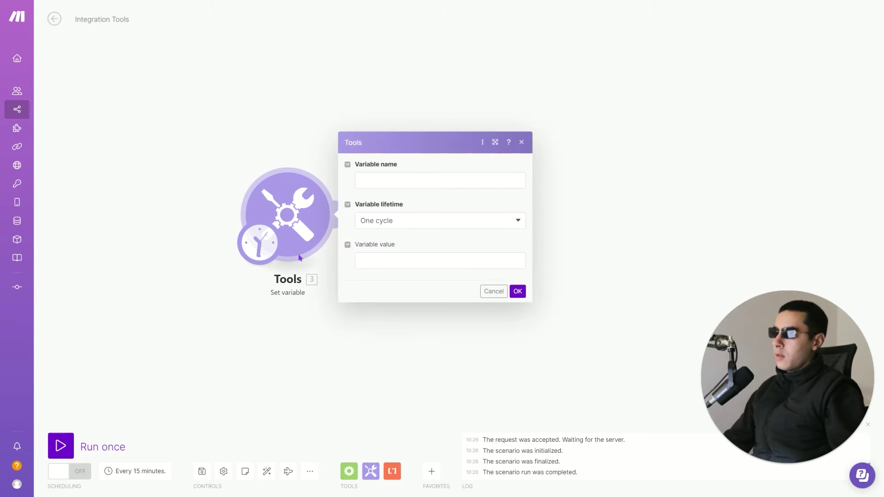
left_click(433, 178)
type("D")
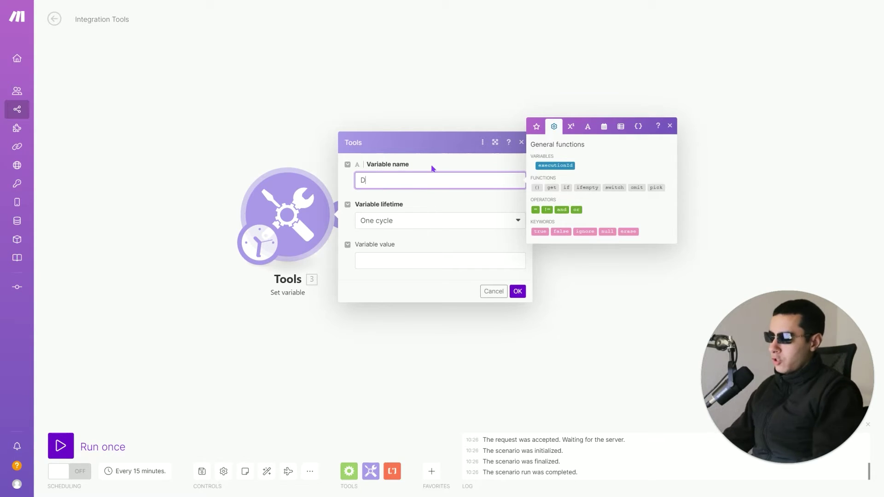
type("ATE DE BASE")
left_click(433, 167)
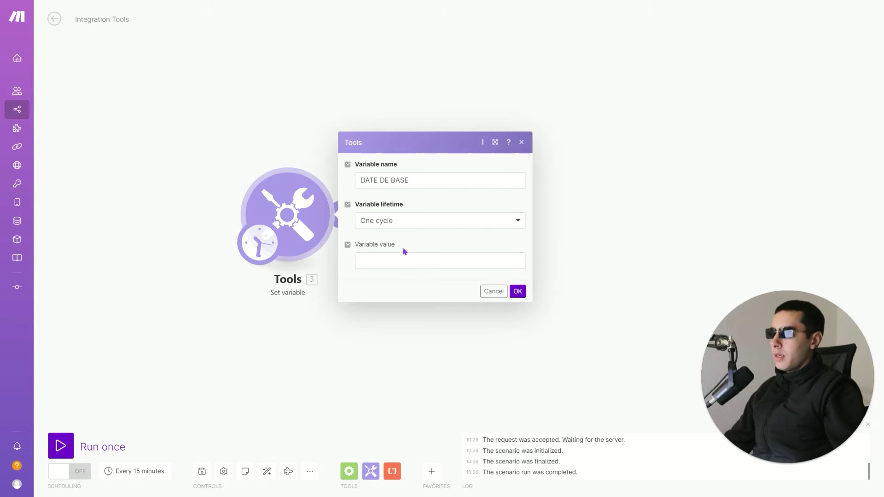
Step: Set the value of DATE DE BASE to the now date variable and save the module settings
left_click(394, 255)
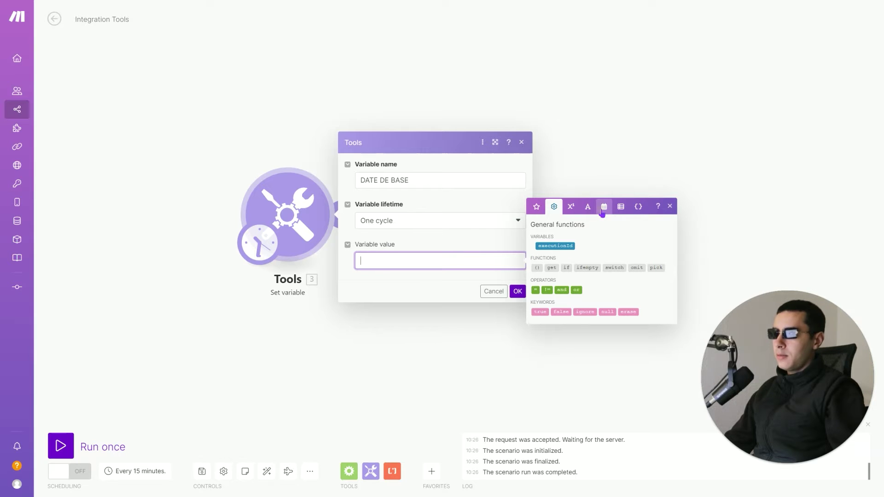
left_click(603, 208)
left_click(545, 326)
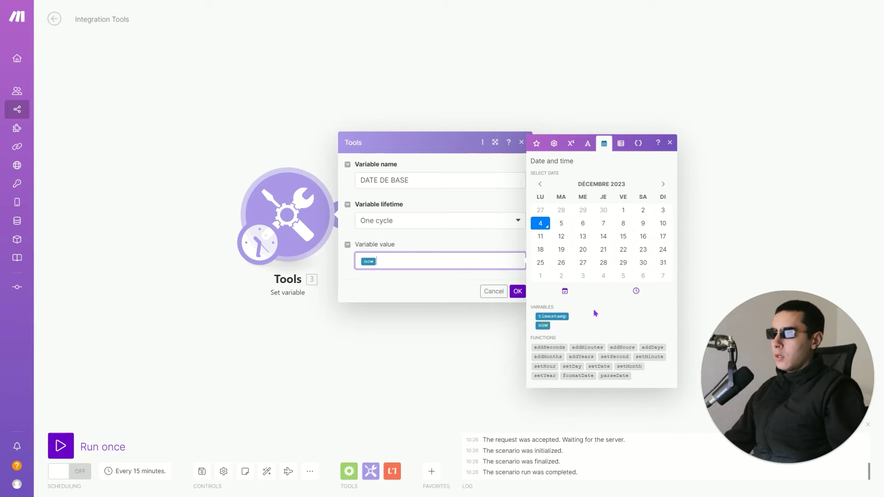
left_click(518, 291)
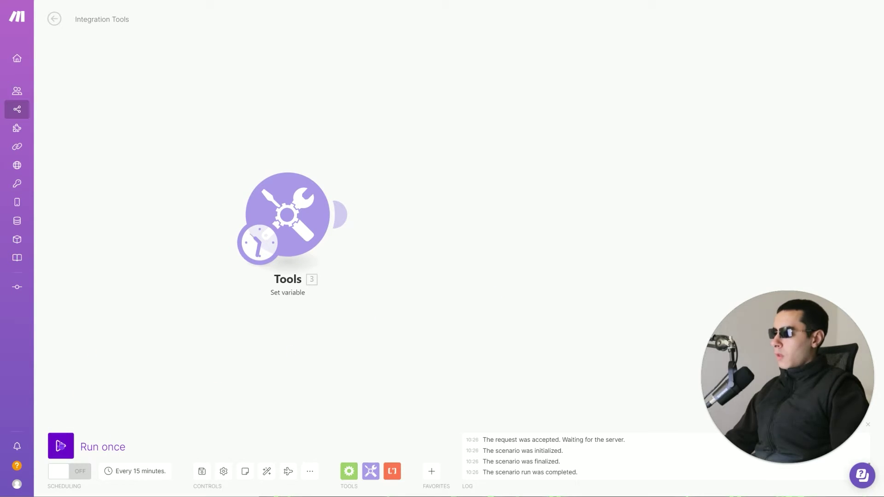
Step: Run the scenario once and examine the DATE DE BASE date in the module's output bundle
left_click(63, 436)
left_click(374, 170)
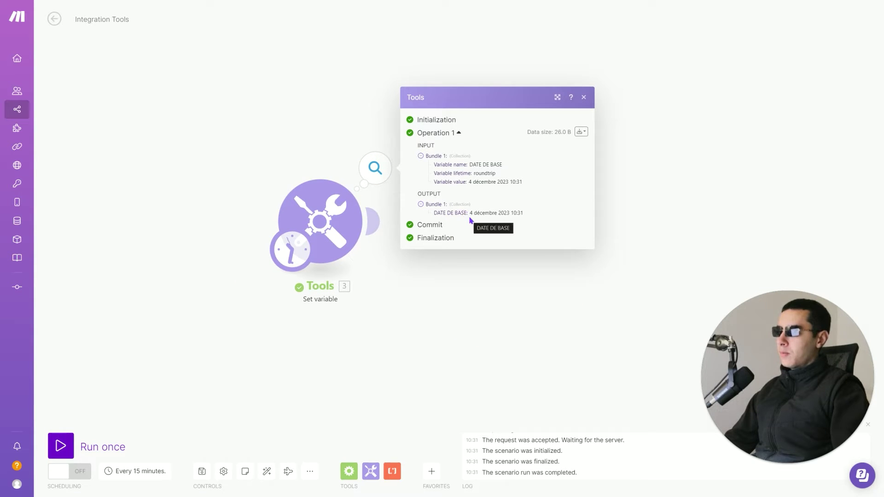
left_click_drag(470, 213, 526, 216)
left_click(524, 213)
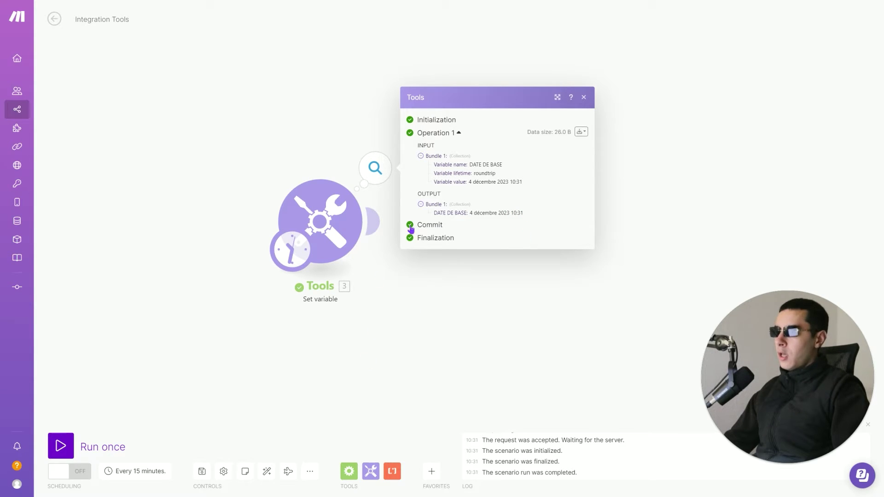
left_click_drag(472, 214, 523, 211)
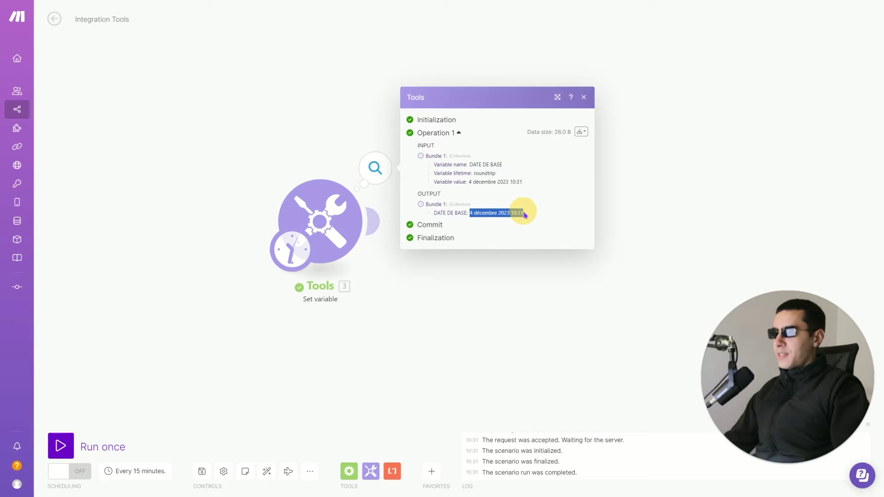
left_click(526, 239)
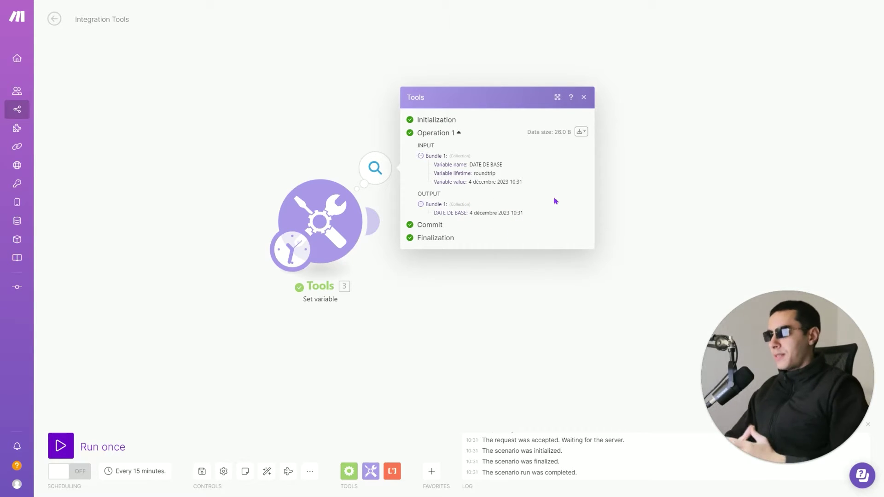
left_click(241, 119)
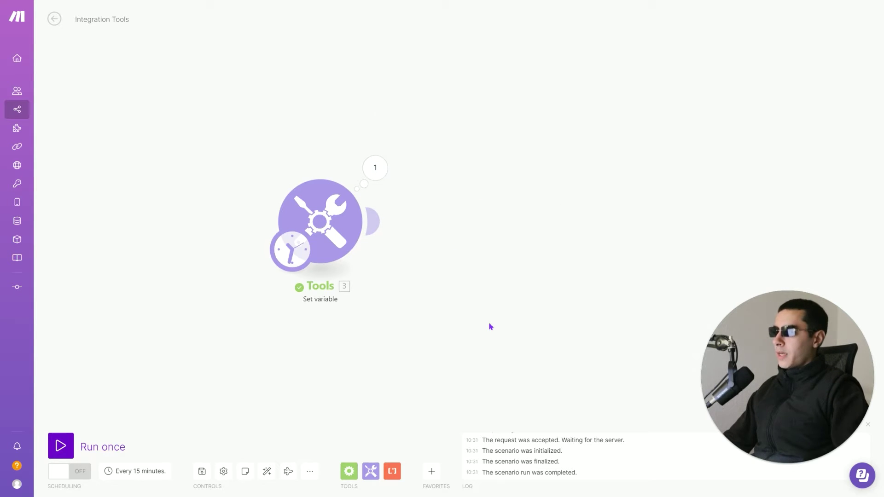
Step: Add a second Tools Set variable module linked after the first one and open its settings
left_click_drag(489, 325, 464, 324)
left_click(370, 471)
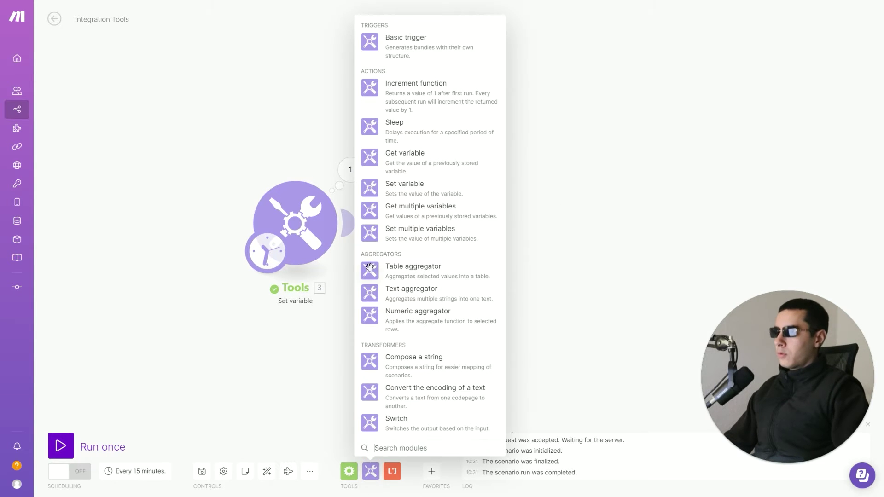
left_click(427, 182)
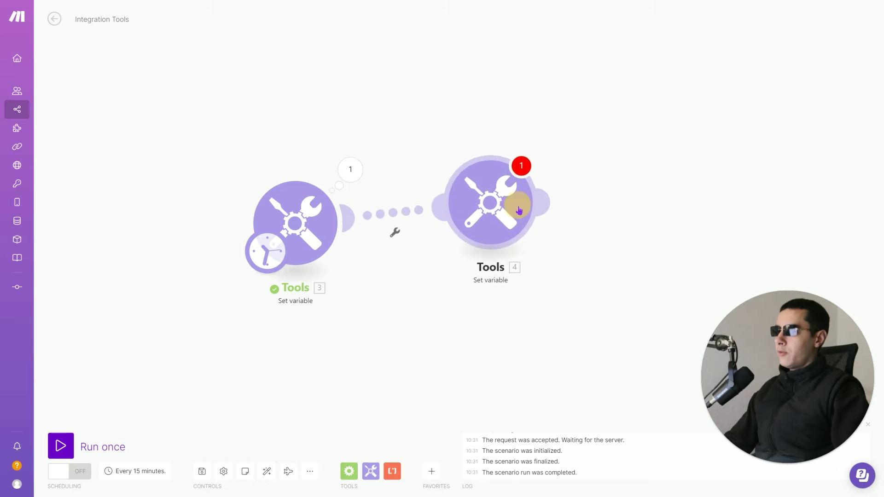
left_click(508, 231)
Step: Name the second module's variable DATE MODIF
left_click(581, 189)
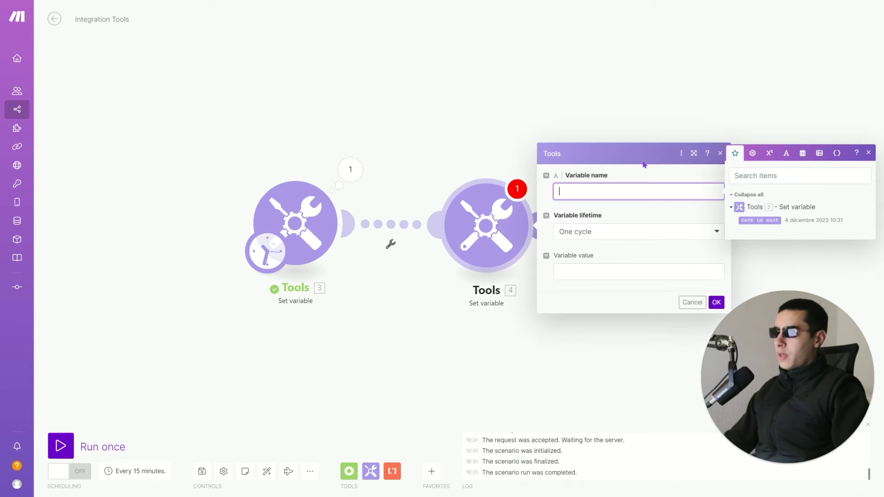
type("DATE MODF")
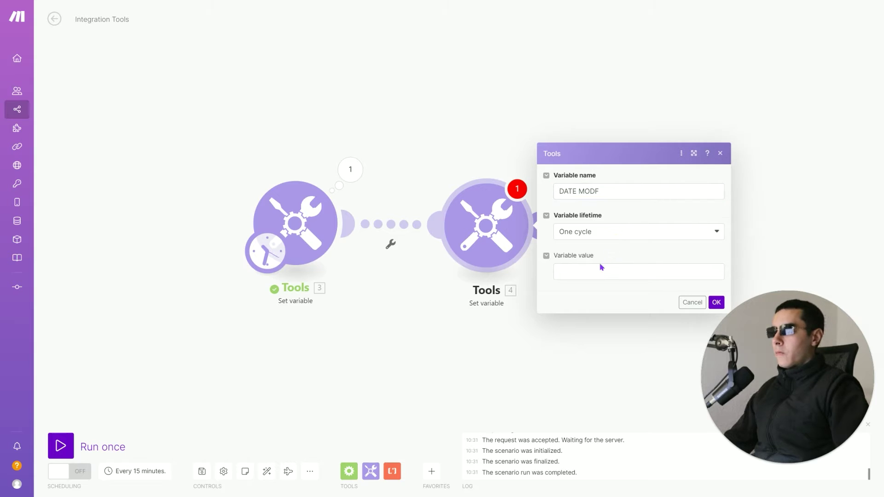
left_click(610, 274)
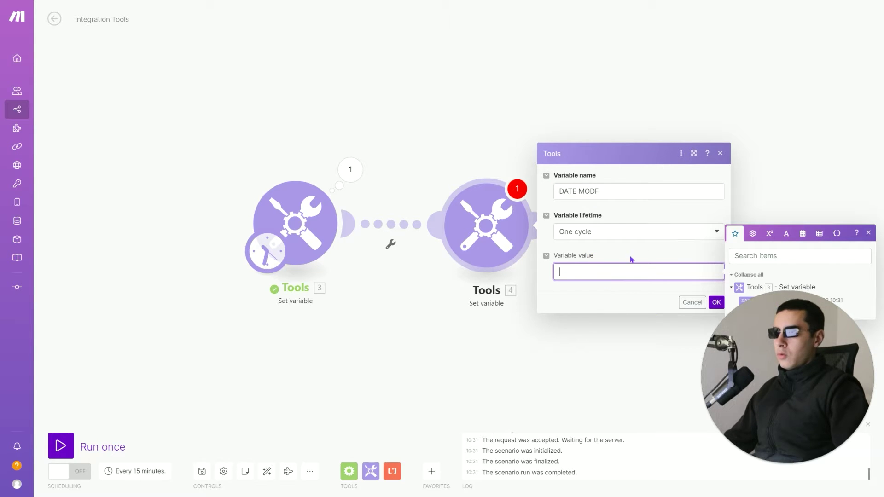
left_click_drag(421, 135, 292, 115)
left_click(548, 81)
left_click(340, 198)
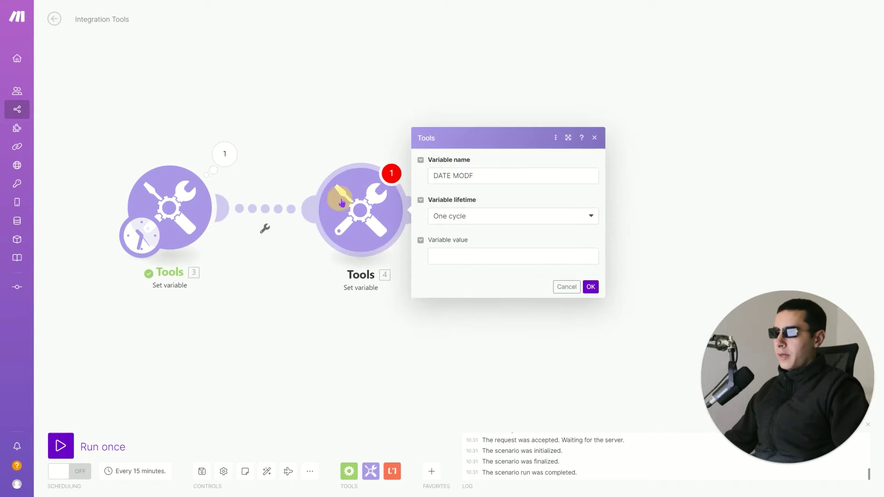
left_click_drag(442, 330, 404, 333)
left_click(427, 182)
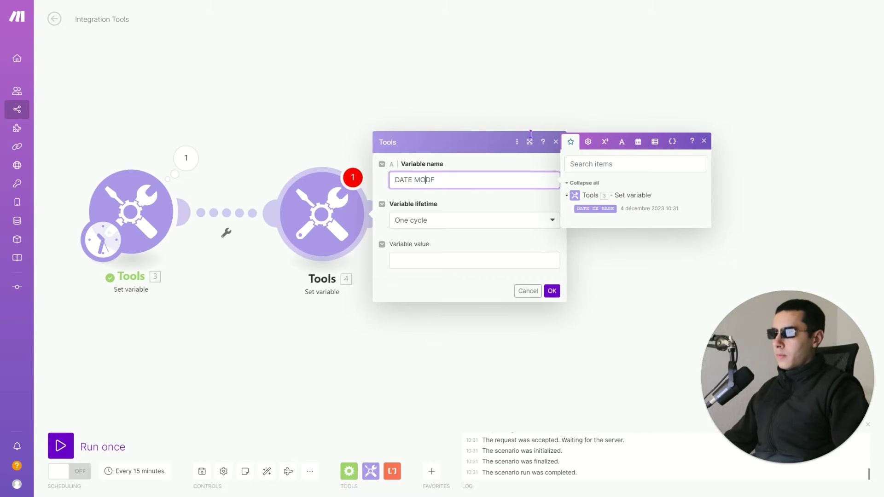
type("I")
Step: Insert the formatDate function from the date and time functions as the value of DATE MODIF
left_click(466, 257)
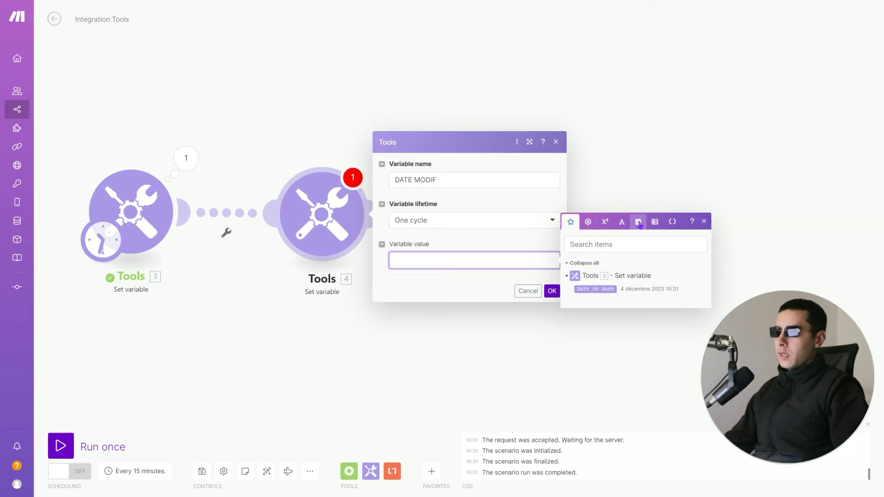
left_click(639, 222)
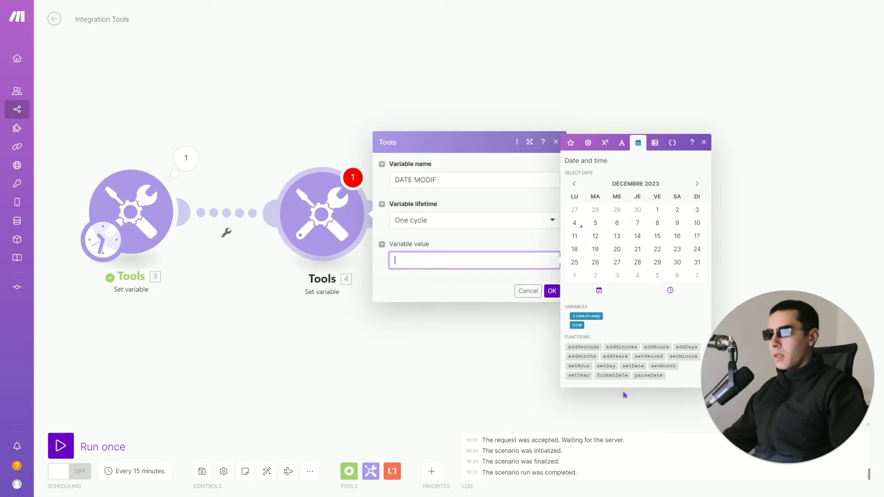
mouse_move(626, 376)
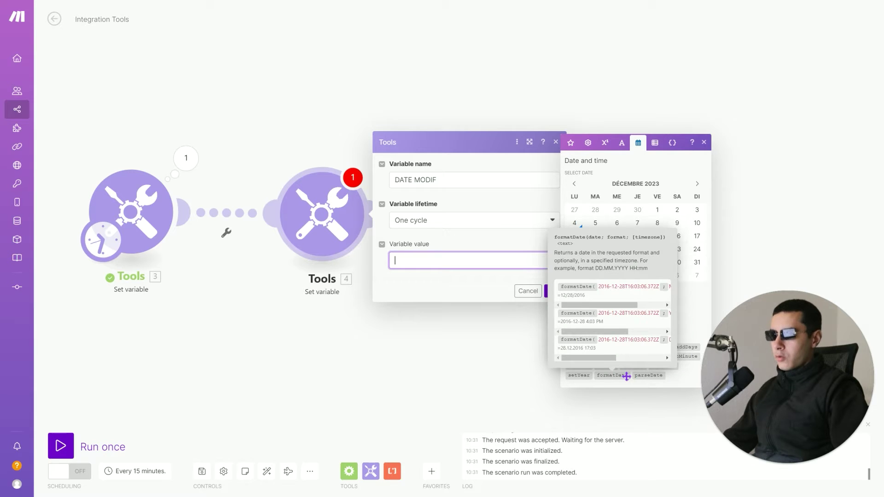
left_click(626, 376)
left_click(481, 257)
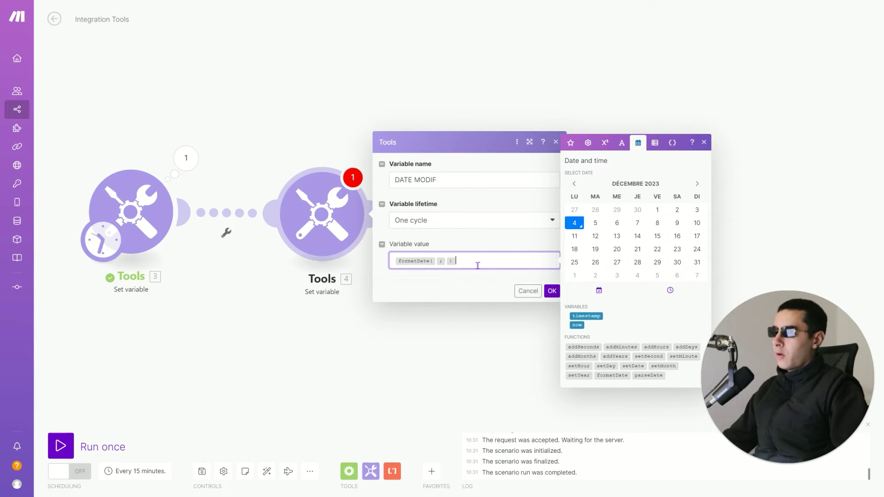
left_click(392, 272)
left_click(465, 262)
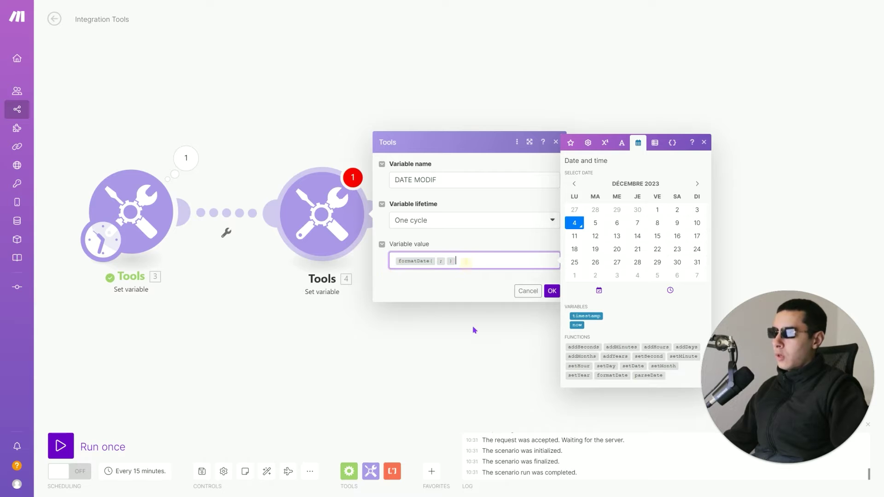
Step: Try writing the function manually in lowercase as formatdate( in the DATE MODIF value
key("Return")
type("formatdate(")
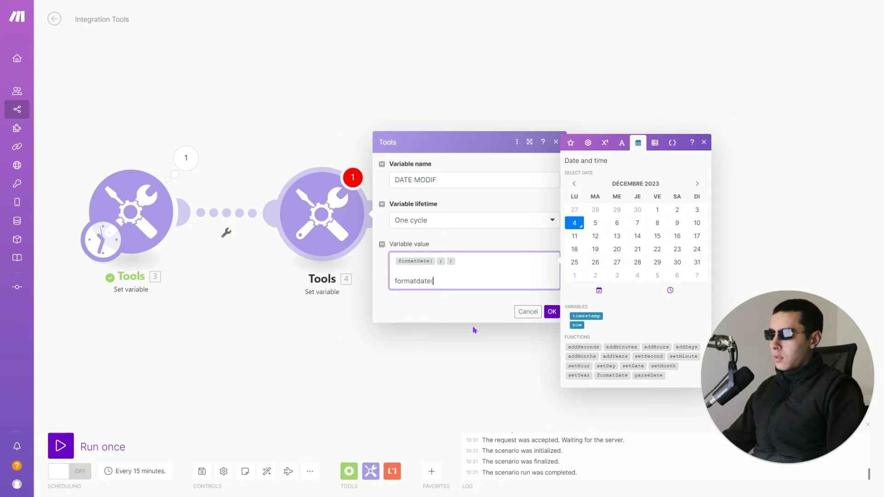
key("ctrl+a")
type("dorma")
key("ctrl+a")
type("formatd")
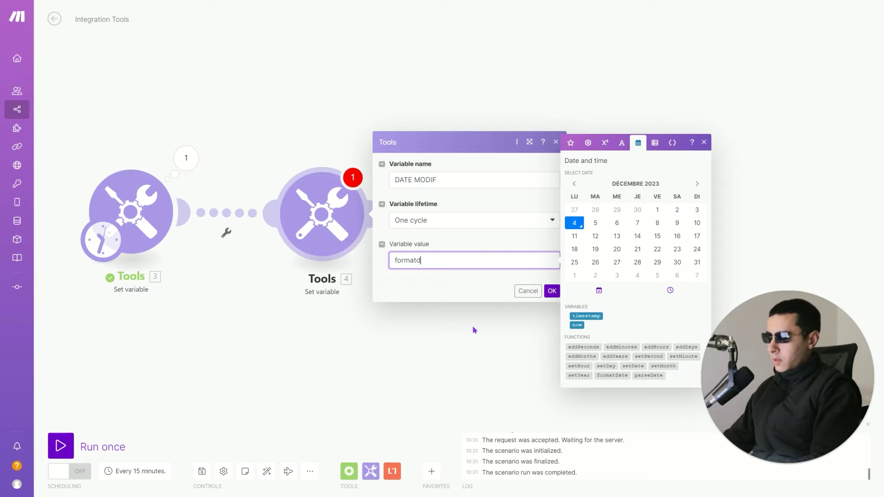
type("ate(")
key("ctrl+a")
key("Left")
key("ctrl+a")
Step: Replace the DATE MODIF value with a manually written formatDate(;) and place the cursor in its date argument
type("formatDate(")
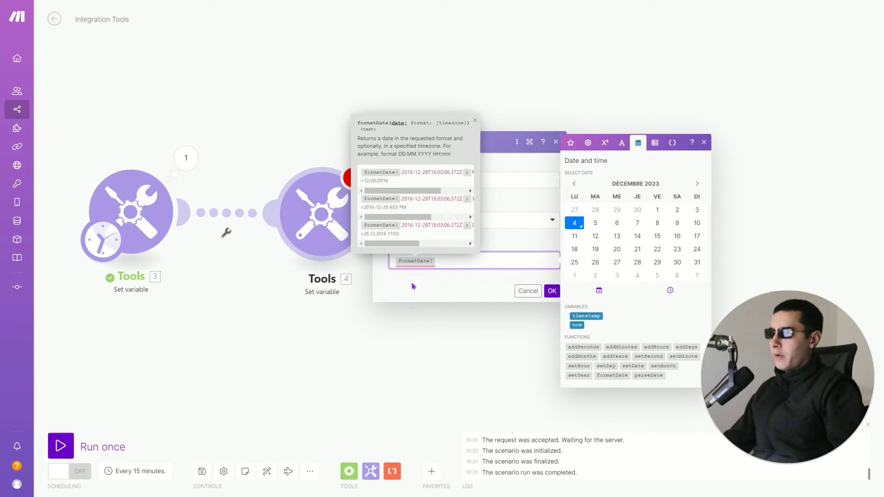
left_click(469, 264)
type(";)")
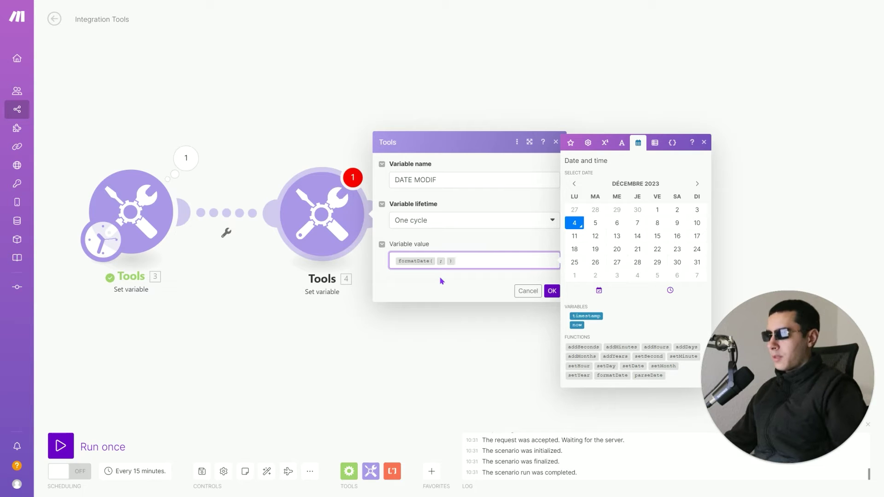
left_click(468, 260)
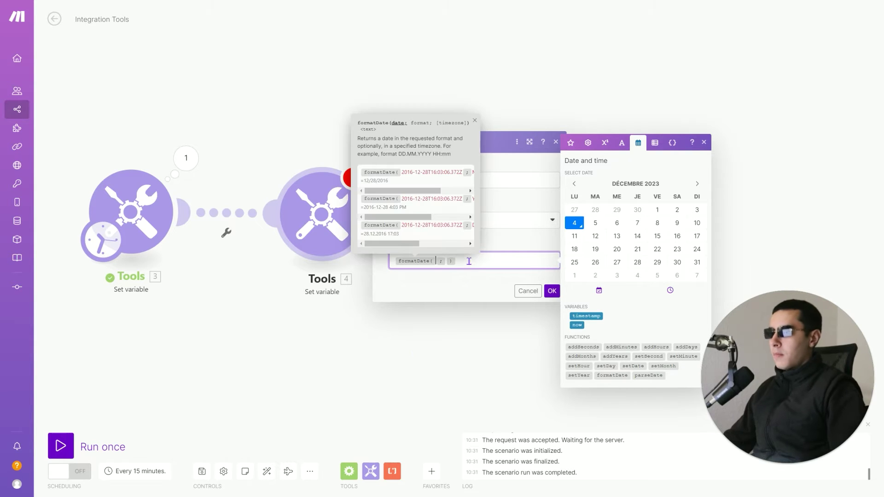
Step: Insert DATE DE BASE from the first Set variable module as the date argument of formatDate
left_click(433, 262)
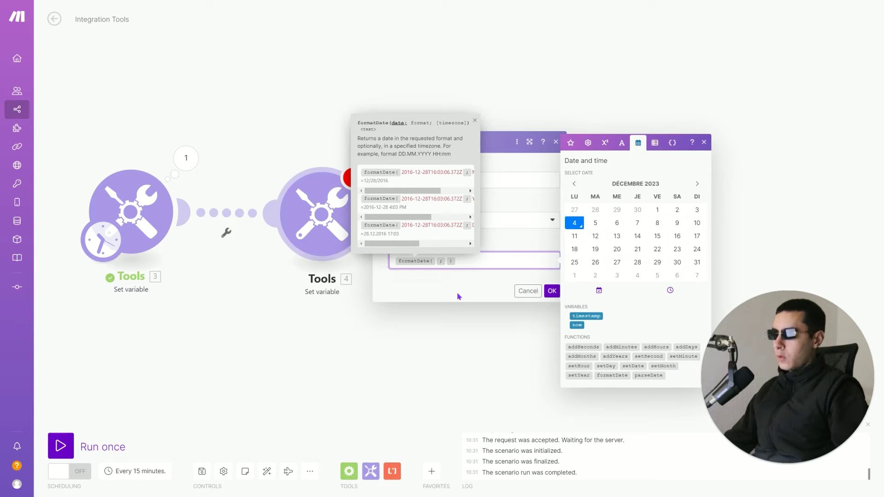
left_click(509, 239)
left_click(470, 259)
key("Left")
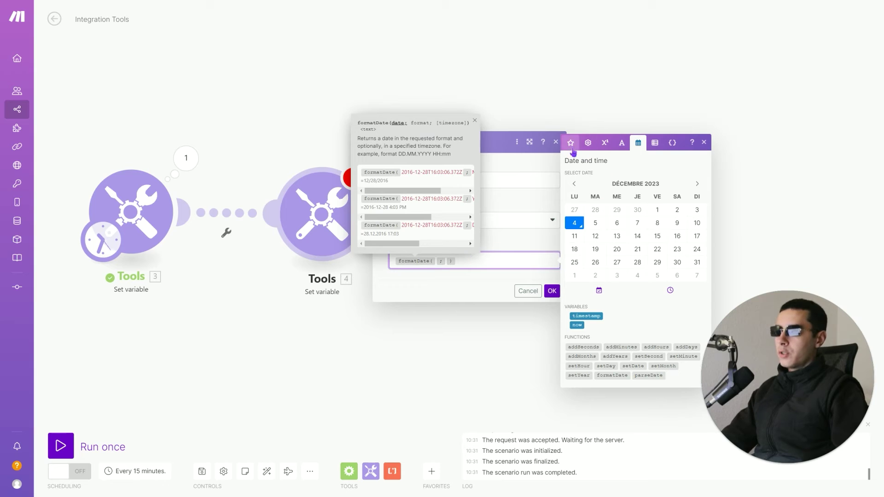
left_click(573, 146)
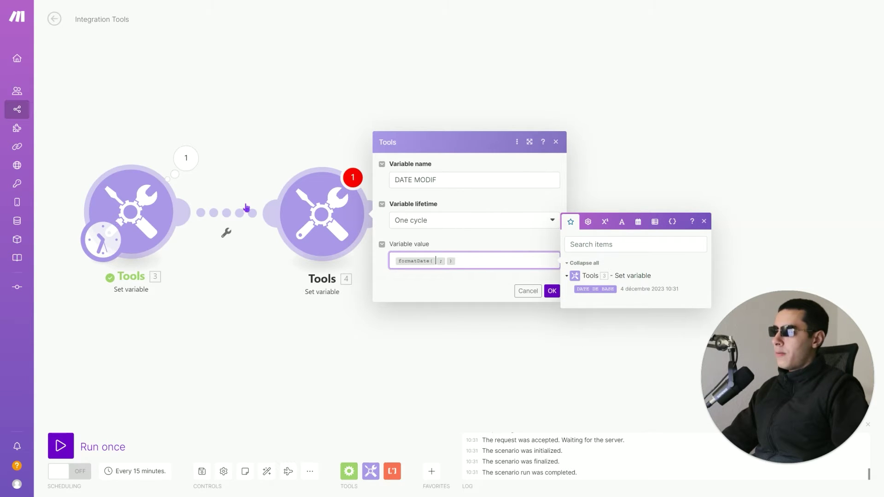
left_click(585, 287)
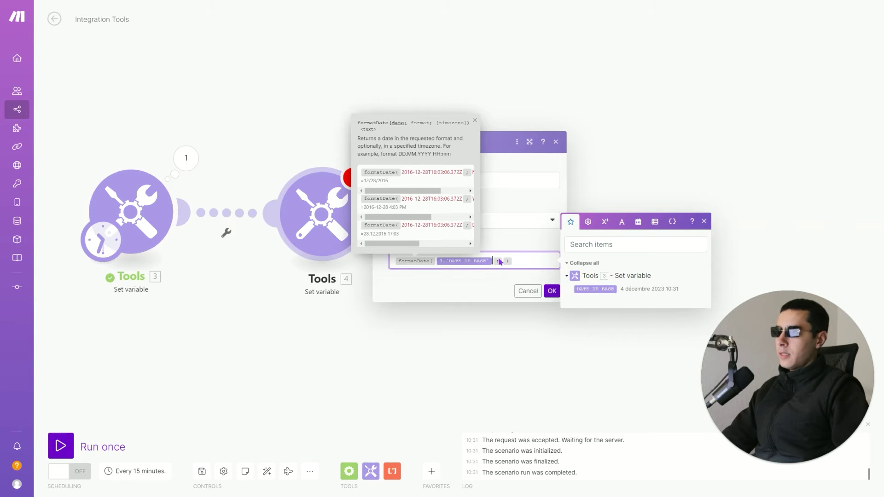
Step: Place the cursor in formatDate's still empty format argument and save the DATE MODIF module
left_click(524, 257)
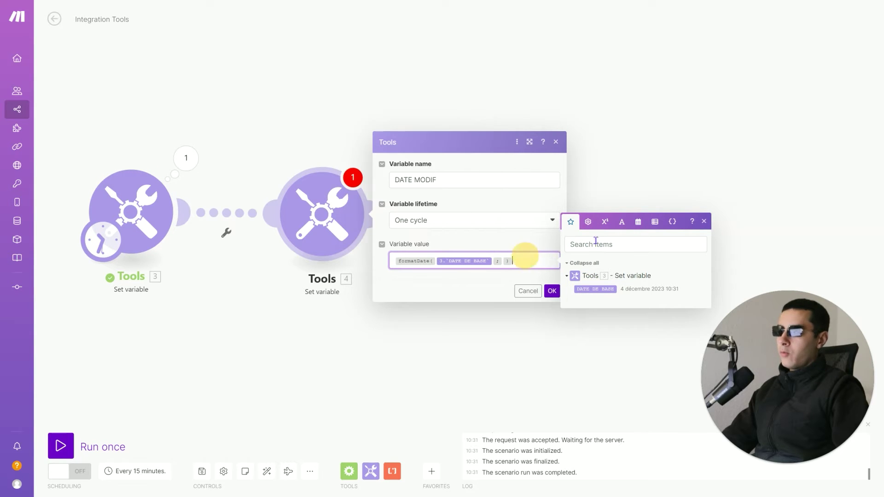
left_click(621, 222)
left_click(638, 189)
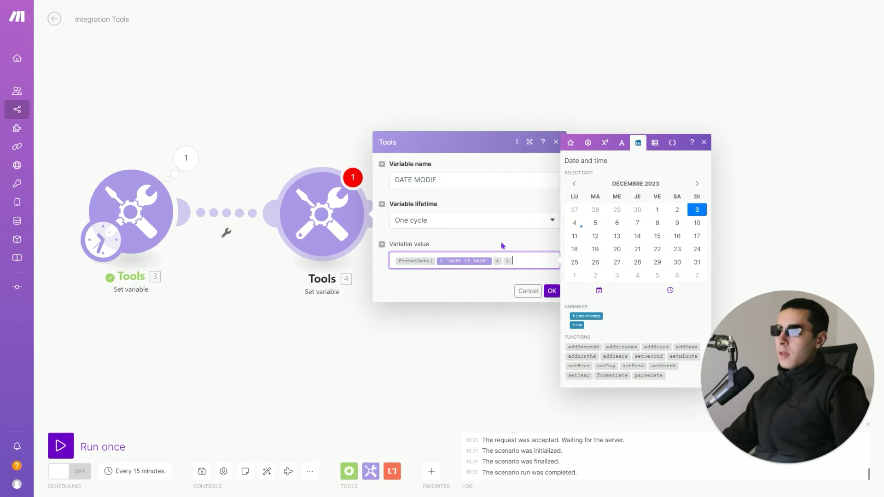
left_click(531, 246)
left_click(515, 266)
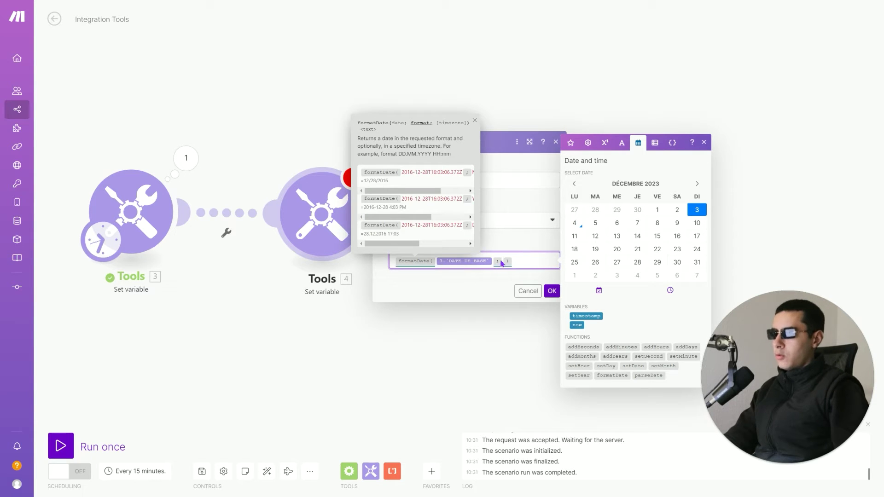
left_click(508, 264)
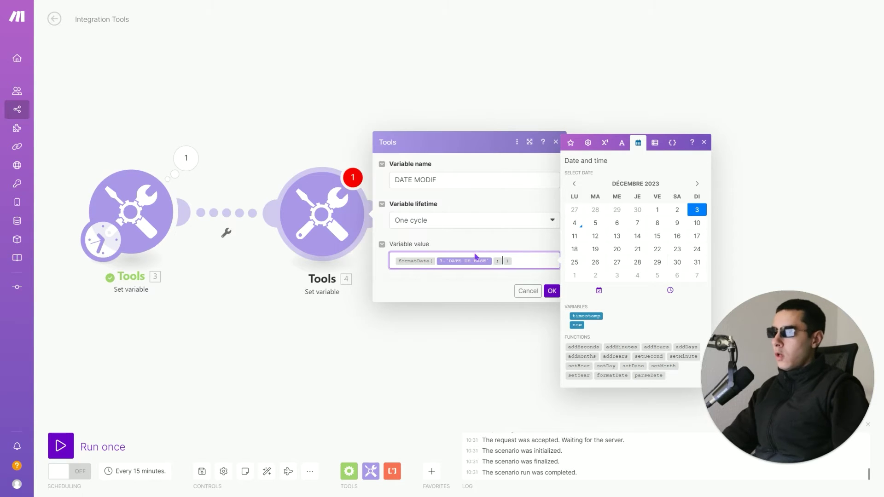
left_click(503, 262)
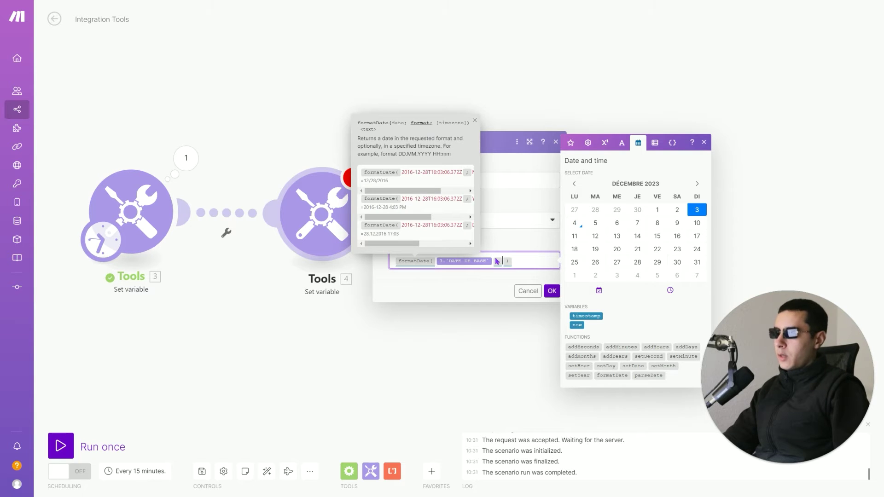
left_click(527, 290)
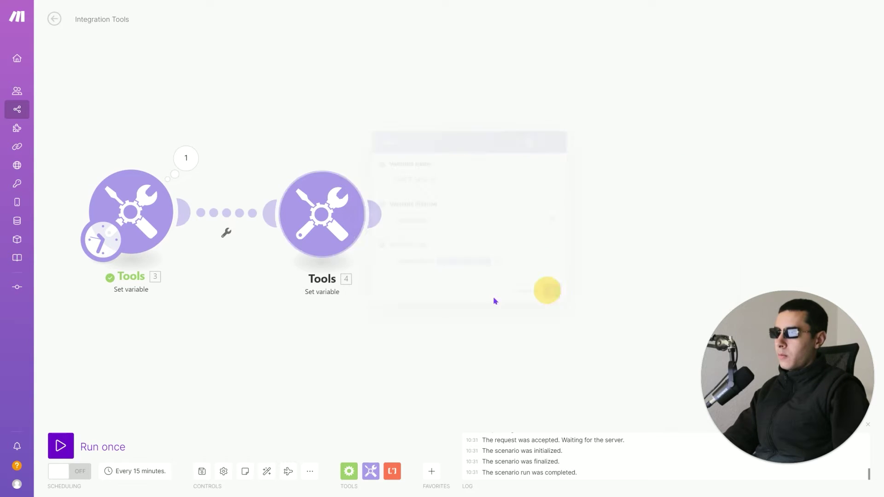
Step: Reopen the second Set variable module and examine the format and timezone arguments in the formatDate help examples
left_click(347, 225)
left_click(519, 261)
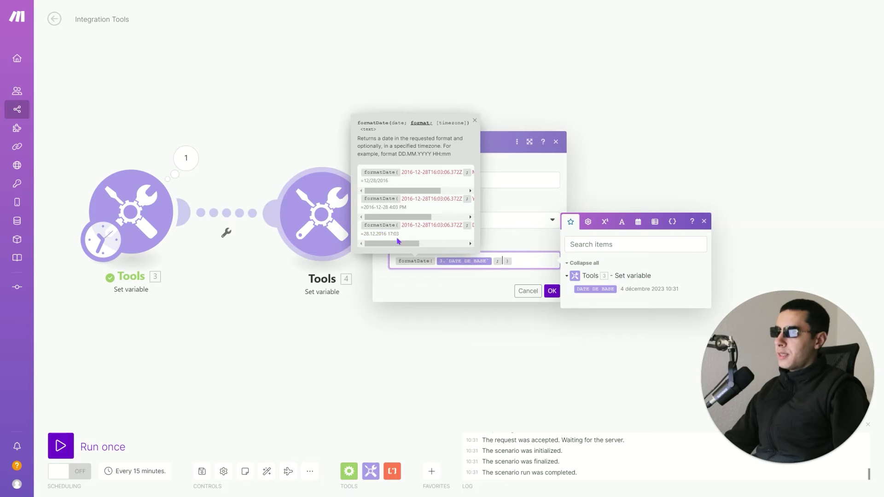
left_click_drag(405, 242, 412, 243)
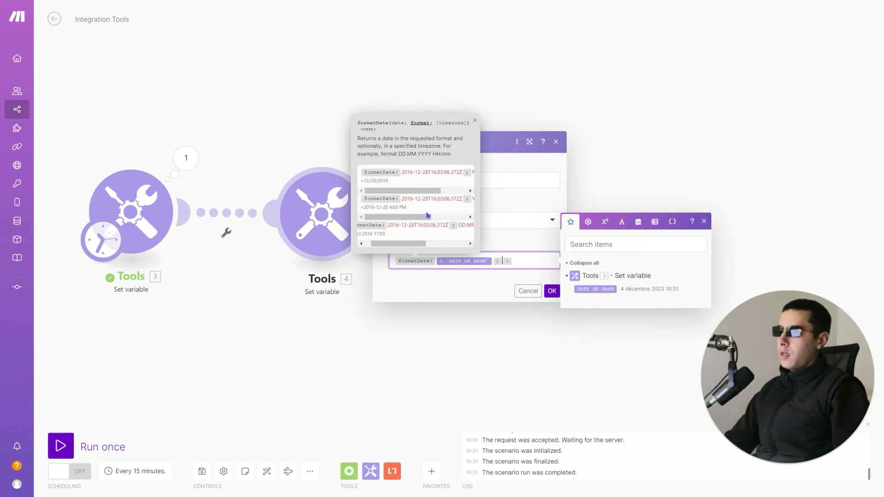
left_click_drag(408, 217, 416, 217)
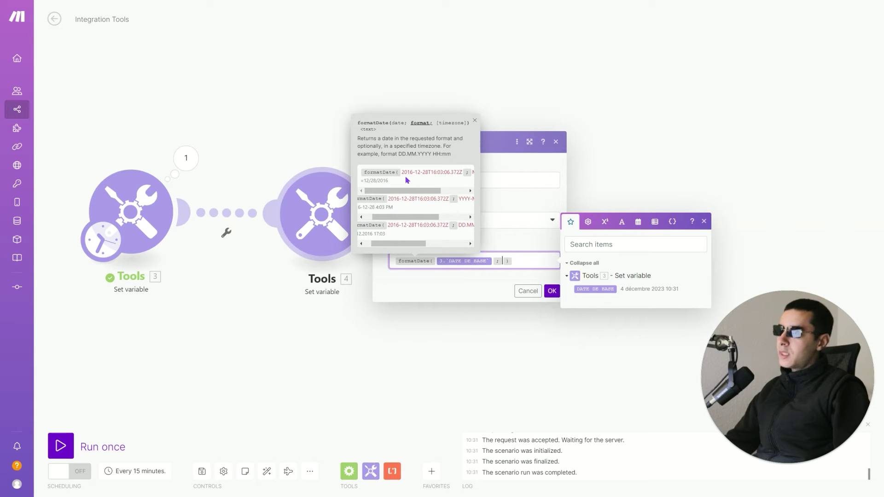
left_click_drag(393, 189, 400, 189)
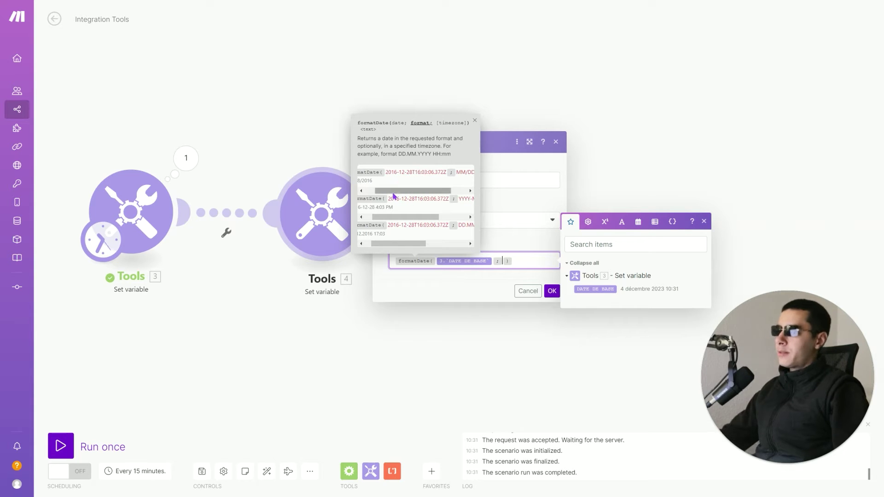
mouse_move(394, 191)
left_mouse_down()
mouse_move(406, 195)
mouse_move(402, 191)
left_mouse_up()
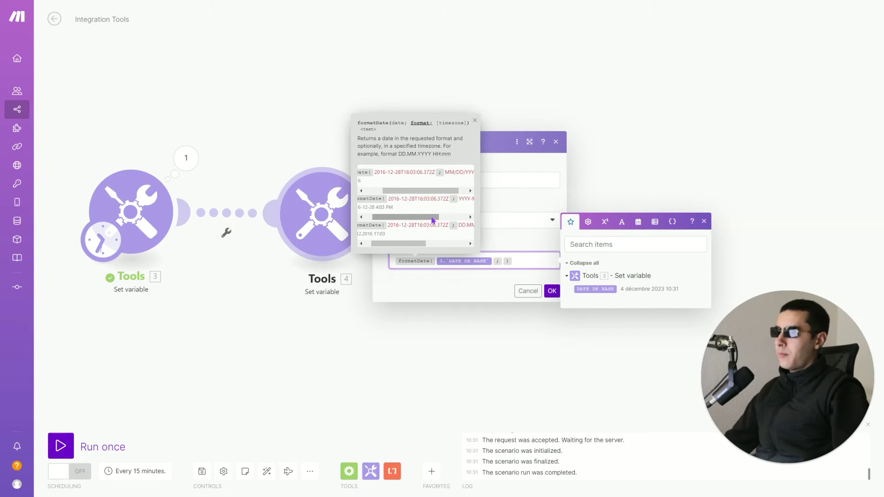
left_click_drag(415, 191, 423, 191)
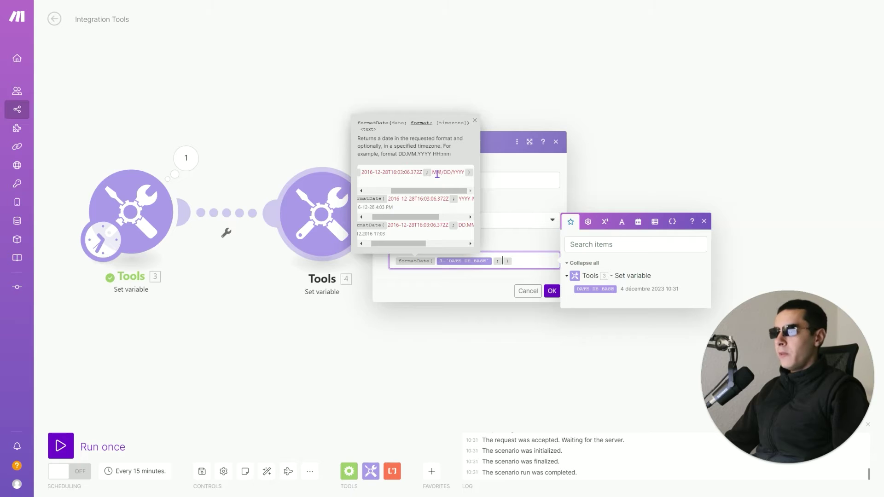
left_click(410, 218)
left_click(529, 261)
left_click_drag(430, 243, 462, 244)
left_click_drag(414, 217, 450, 217)
left_click_drag(418, 191, 445, 191)
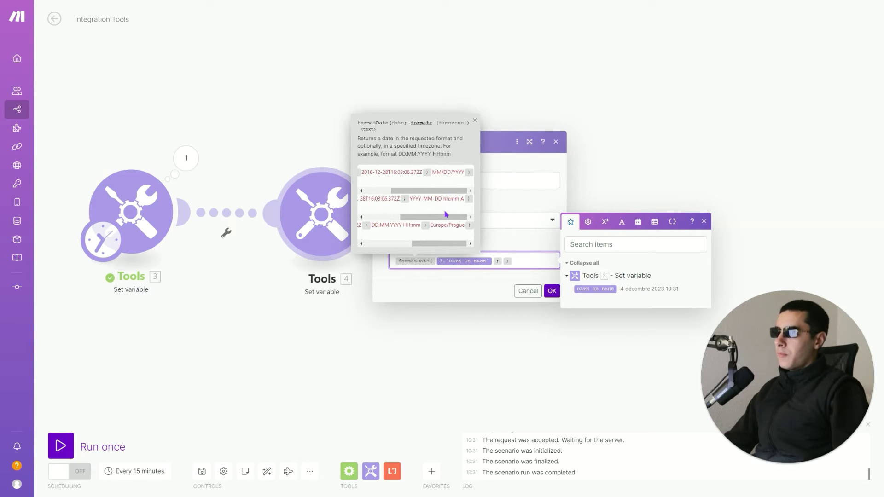
left_click_drag(445, 217, 426, 236)
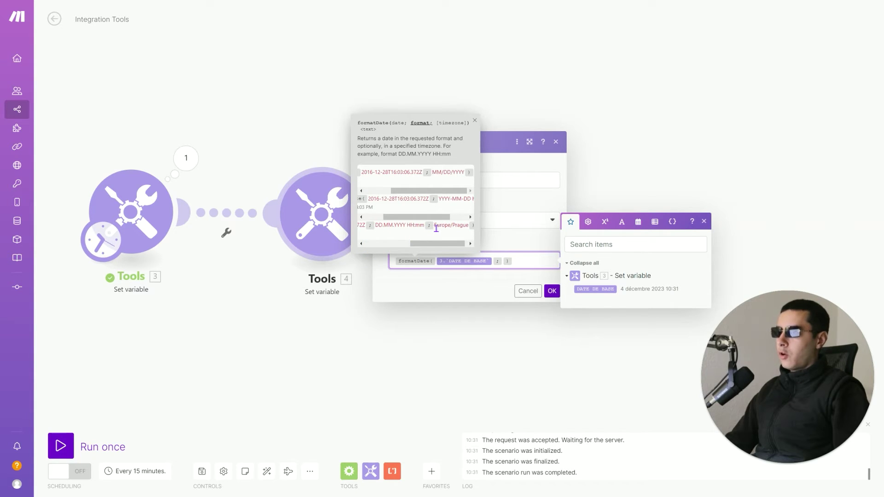
Step: Check the DD.MM.YYYY HH:mm example, set formatDate's format argument to DD and save the module
left_click(519, 261)
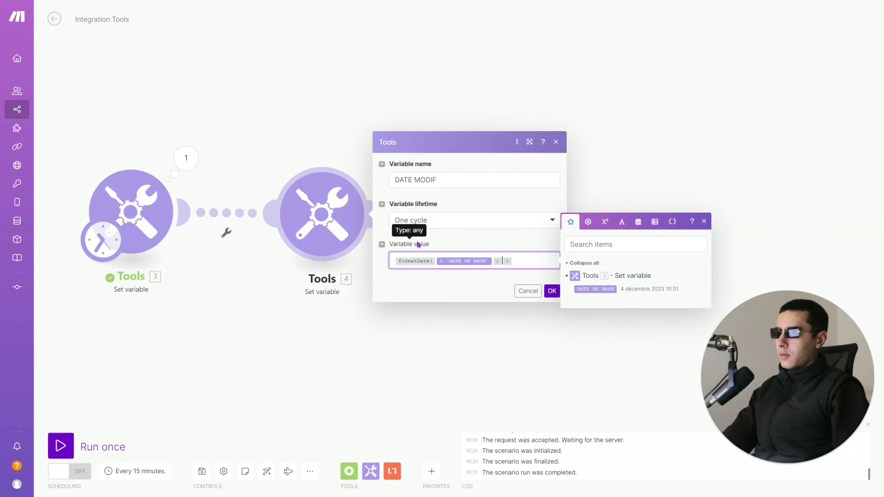
key("Left")
left_click_drag(416, 243, 449, 243)
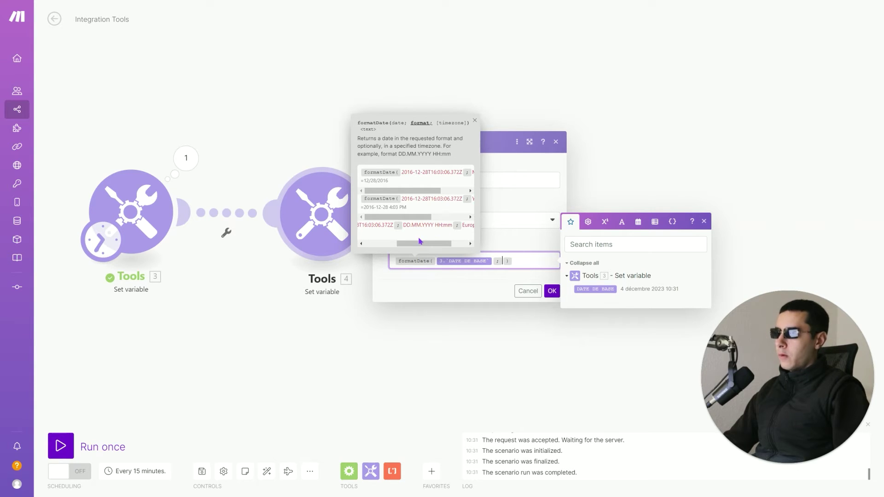
left_click_drag(423, 244, 438, 244)
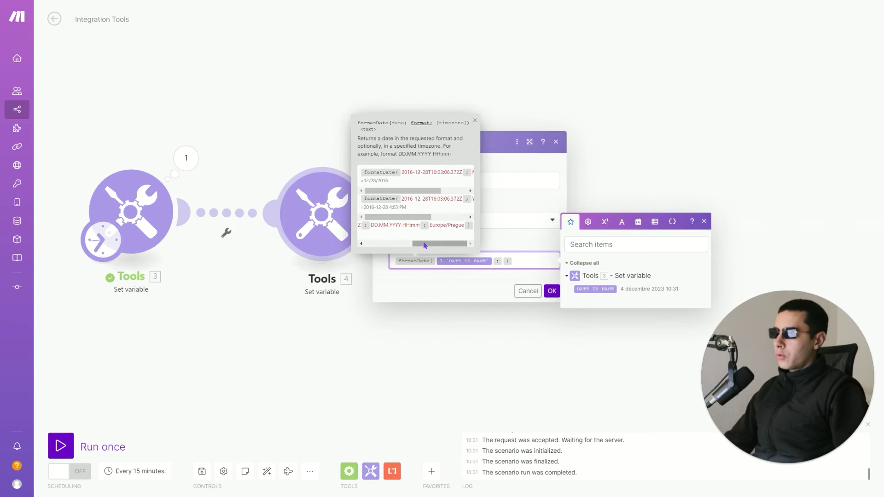
left_click_drag(424, 246, 409, 237)
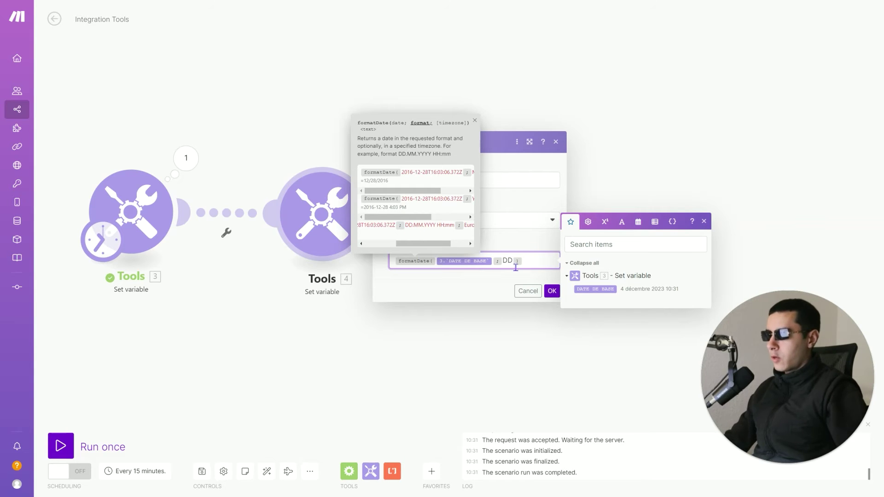
left_click(549, 292)
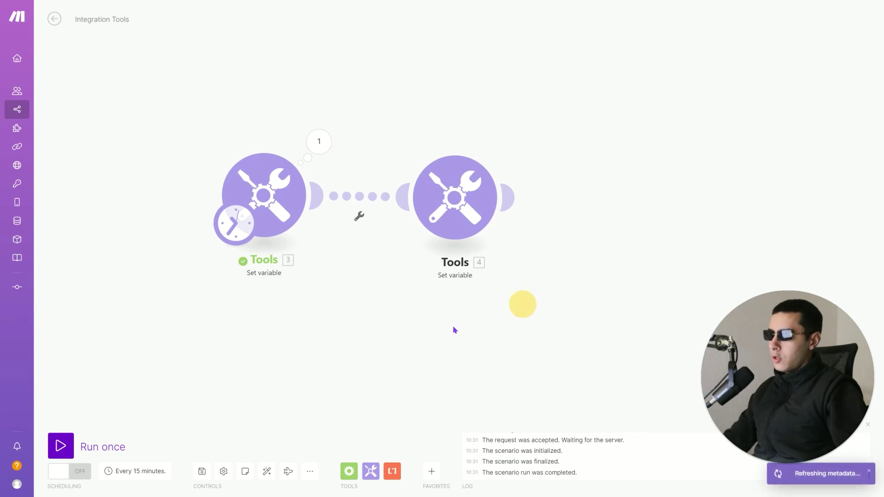
Step: Run the scenario once and inspect the DATE MODIF value in the second module's output bundle
left_click(60, 445)
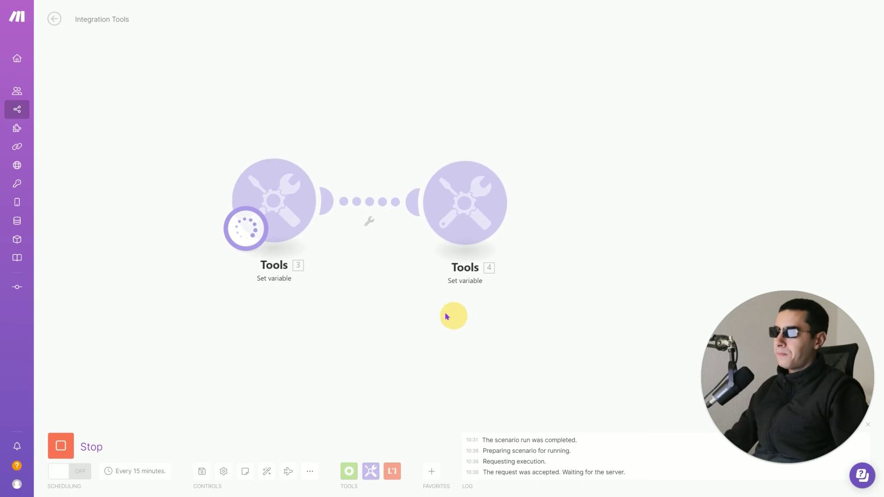
left_click(498, 142)
left_click(593, 186)
left_click(594, 185)
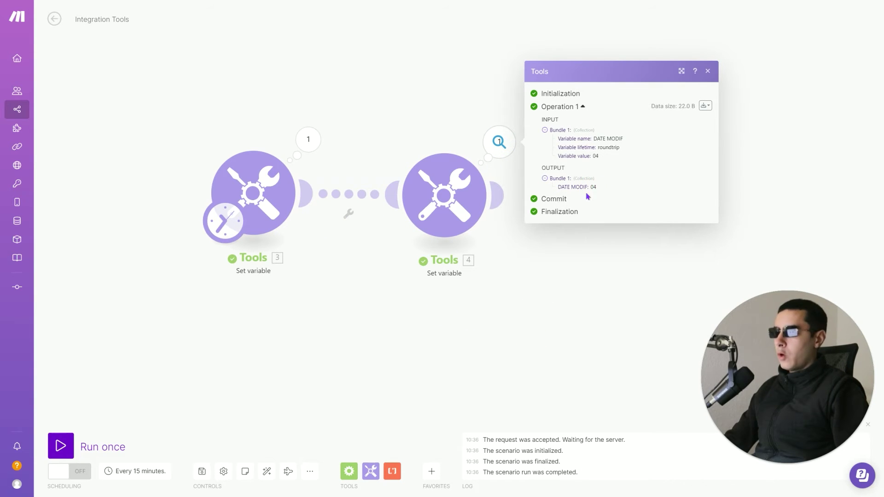
Step: Extend the DATE MODIF format from the day to DD, an eyes emoji and MM, and save the module
left_click(519, 276)
left_click(445, 196)
left_click(644, 241)
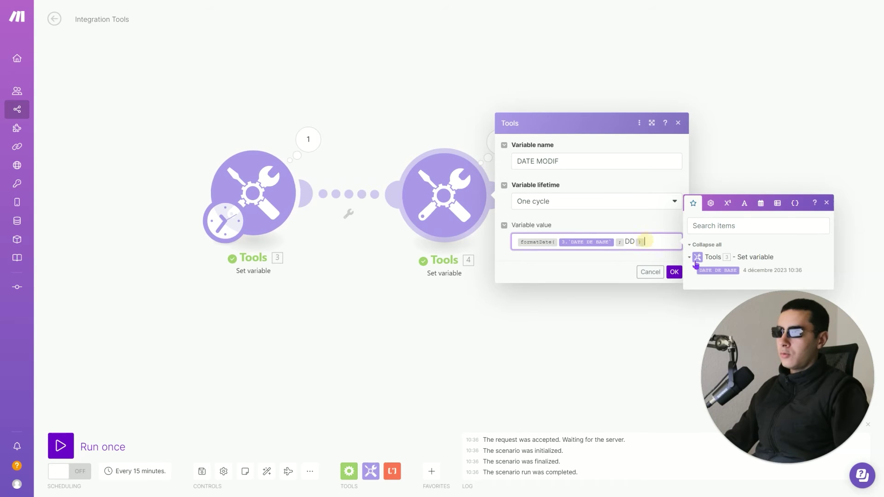
key("Left")
type(":")
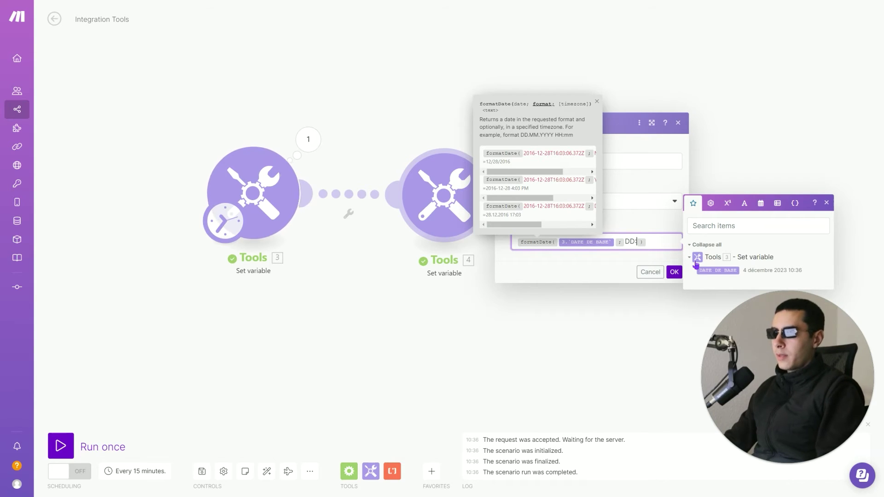
key("BackSpace")
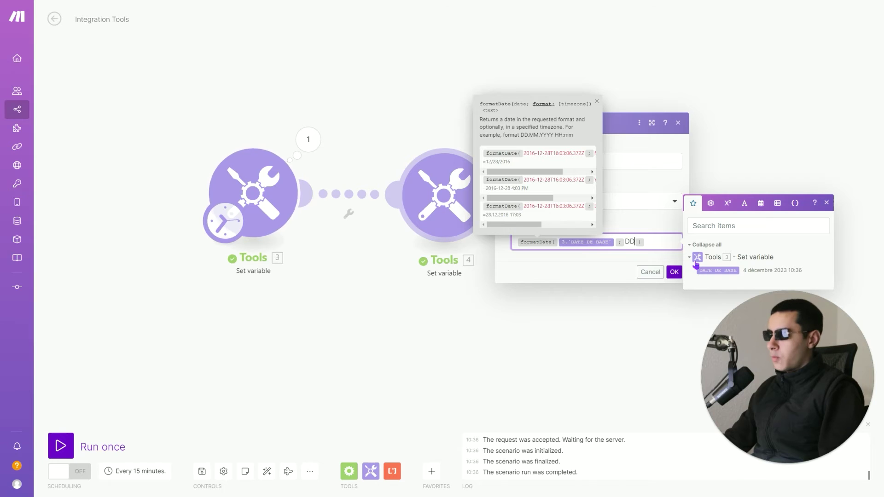
key("super+period")
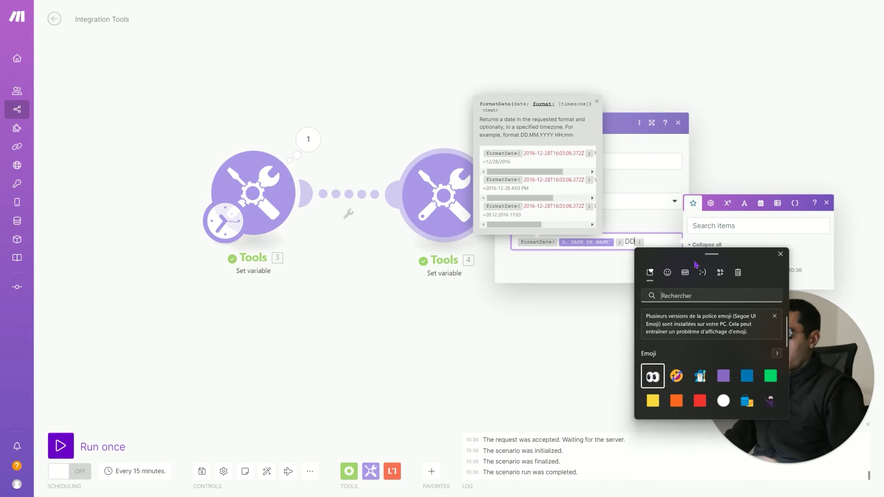
left_click(658, 380)
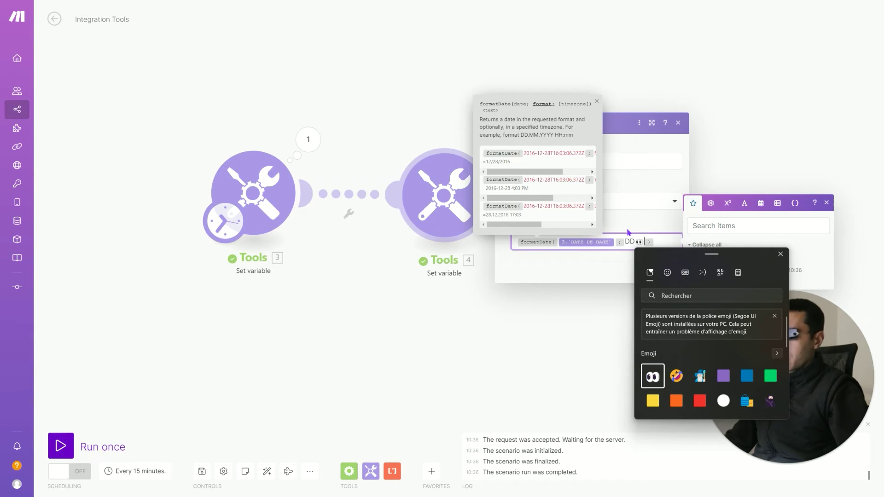
left_click(662, 237)
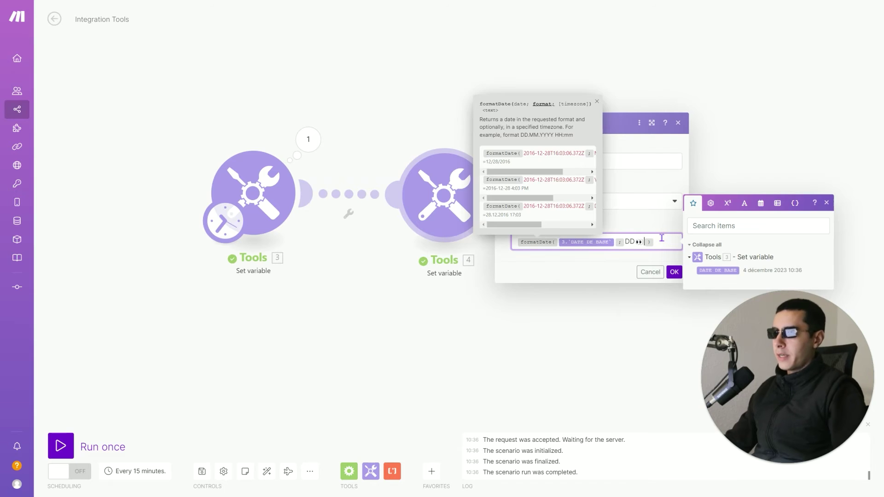
type("MM")
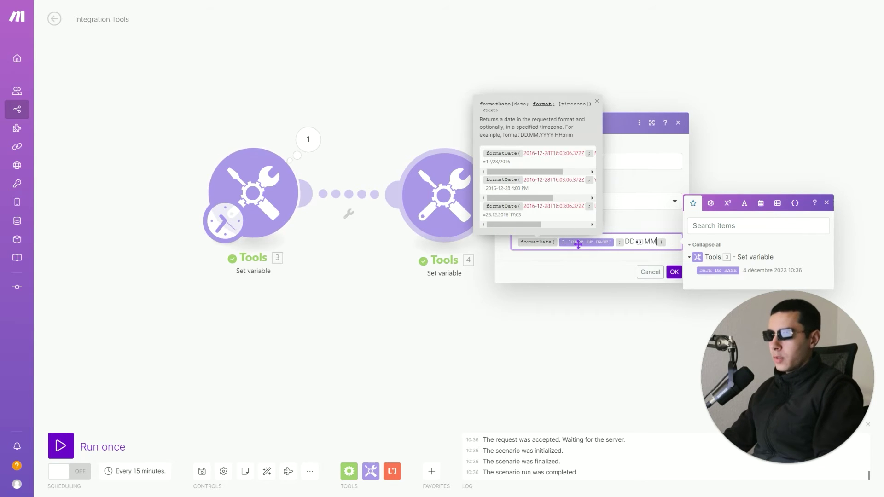
left_click(672, 273)
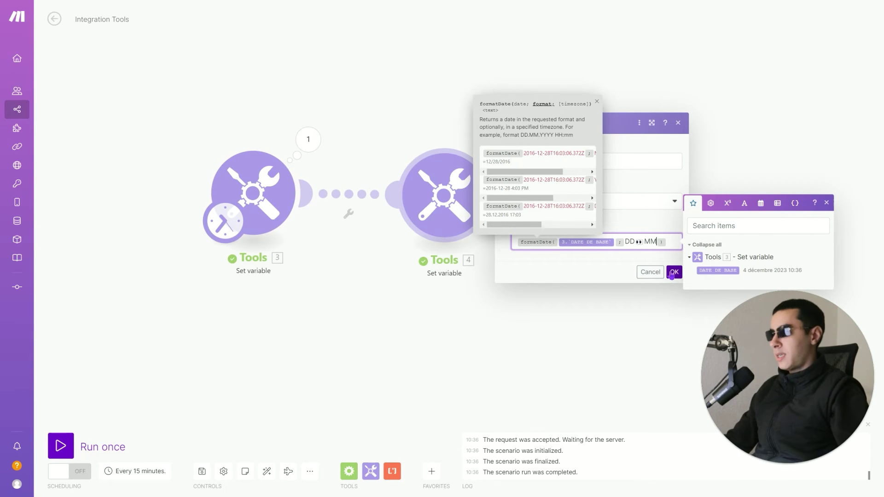
Step: Run the scenario again and inspect the second module's output with the emoji-separated day and month
left_click(79, 447)
left_click(609, 167)
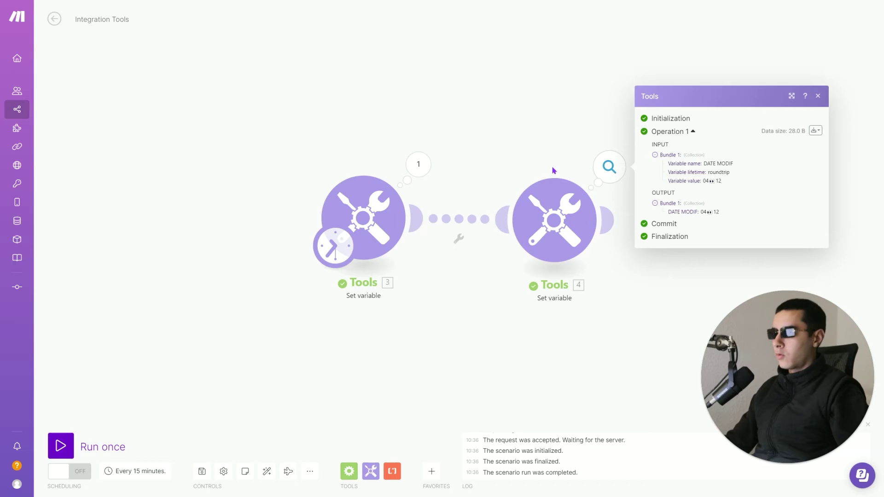
Step: Change the second module's DATE MODIF format to DD/MM/YYY, with slashes instead of the eyes emoji, and save the module
left_click(563, 224)
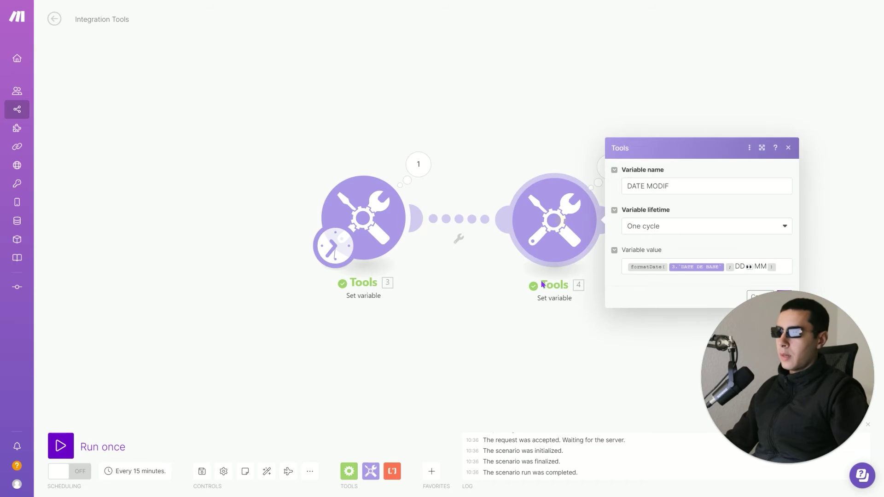
left_click(754, 271)
key("BackSpace")
key("BackSpace")
type("/MM")
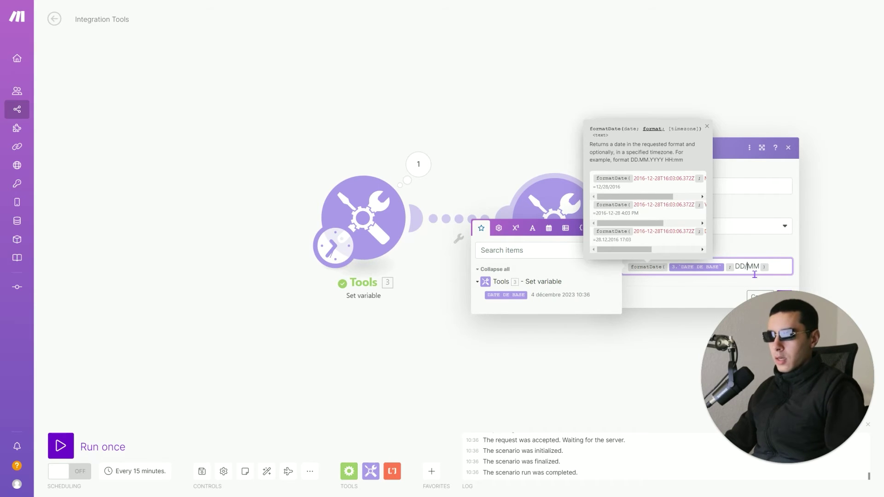
type("/")
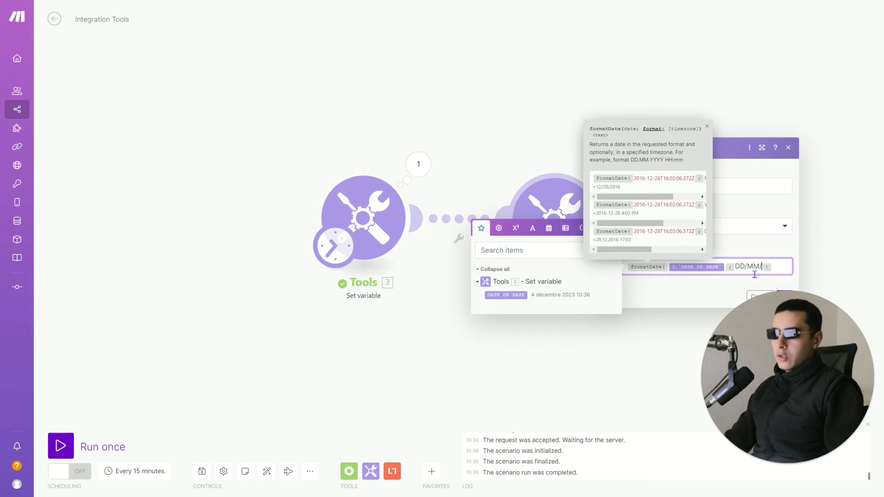
type("YYY")
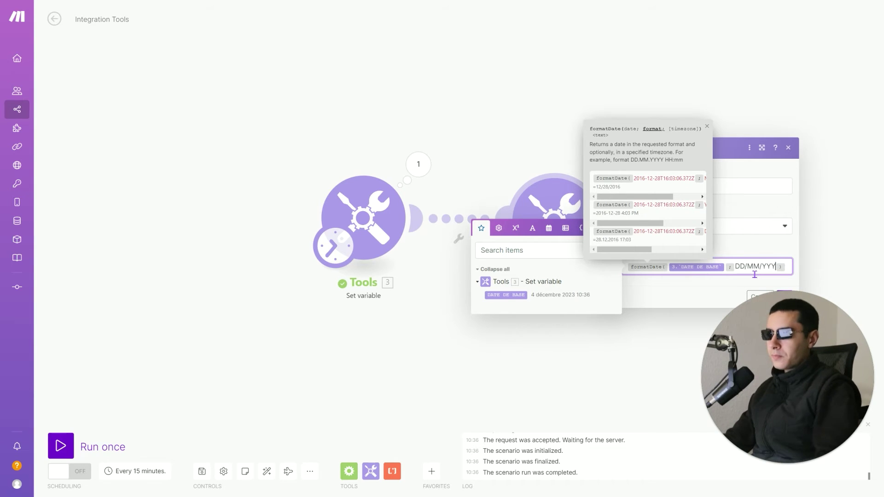
left_click(741, 289)
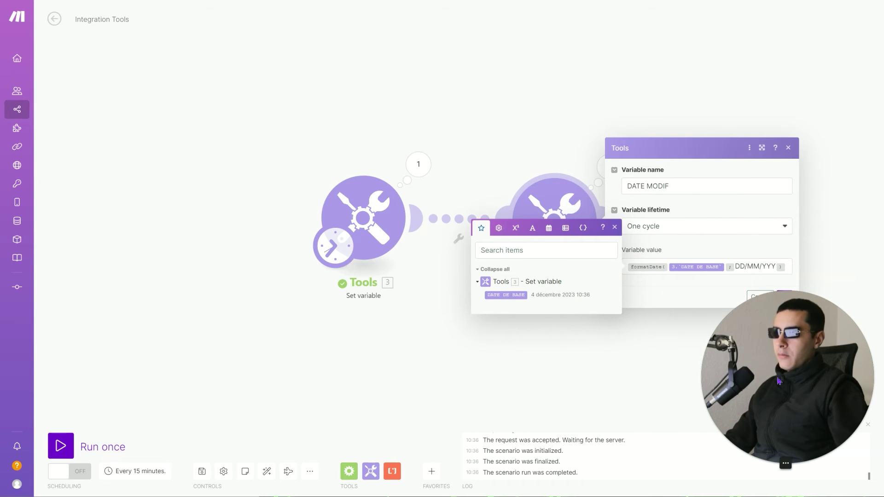
left_click(781, 296)
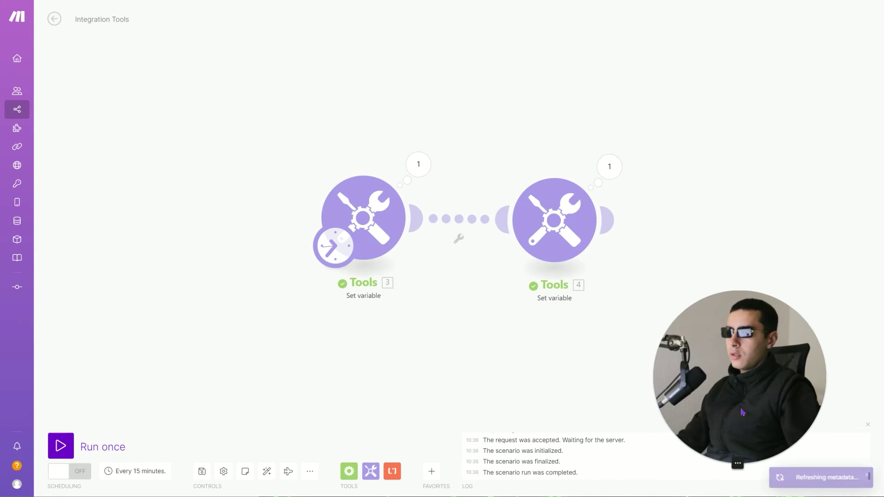
Step: Run the scenario once and inspect the year part of DATE MODIF in the second module's output
left_click_drag(406, 359, 268, 328)
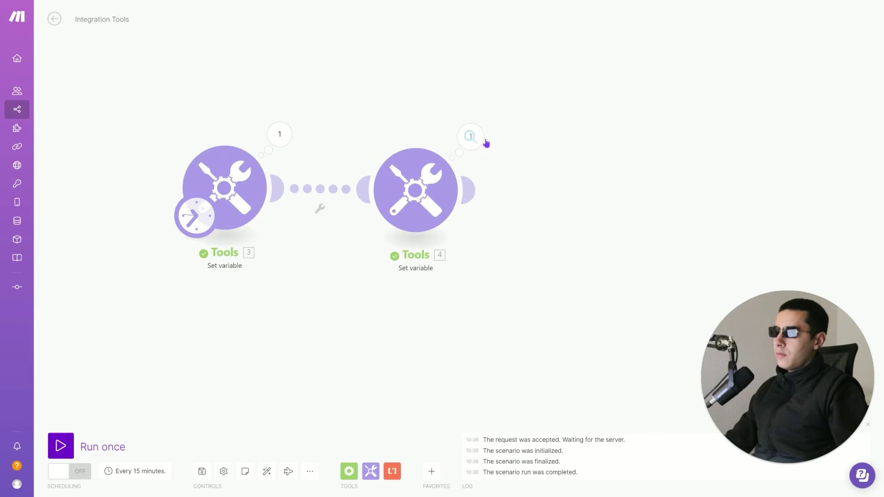
left_click(470, 136)
left_click_drag(562, 182, 594, 182)
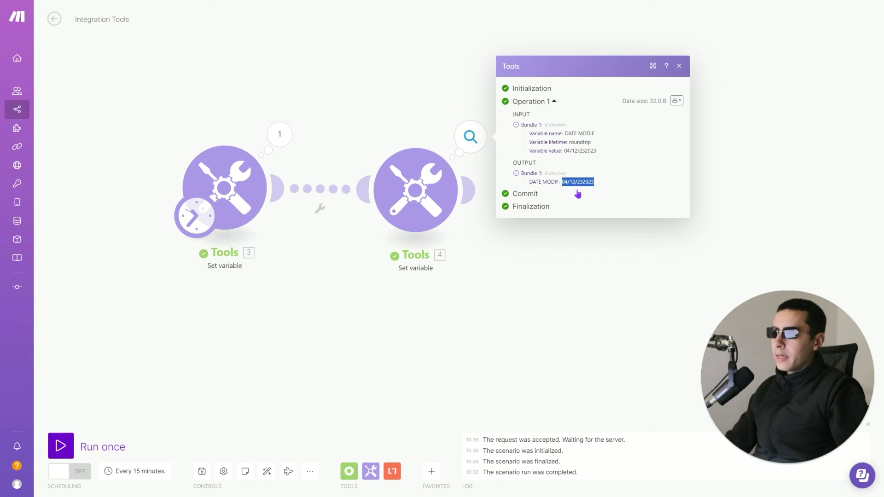
Step: Correct the year part of the DATE MODIF format so it reads DD/MM/YYYY and save the module
left_click(429, 197)
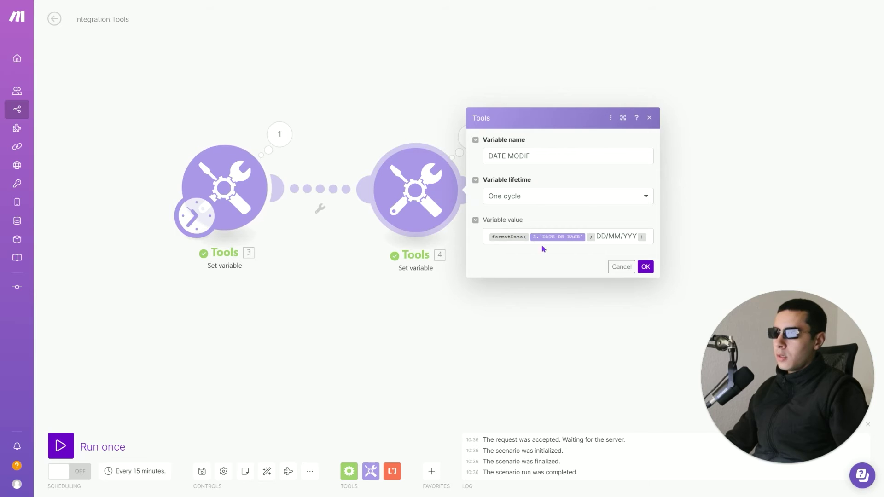
left_click(621, 237)
type("/")
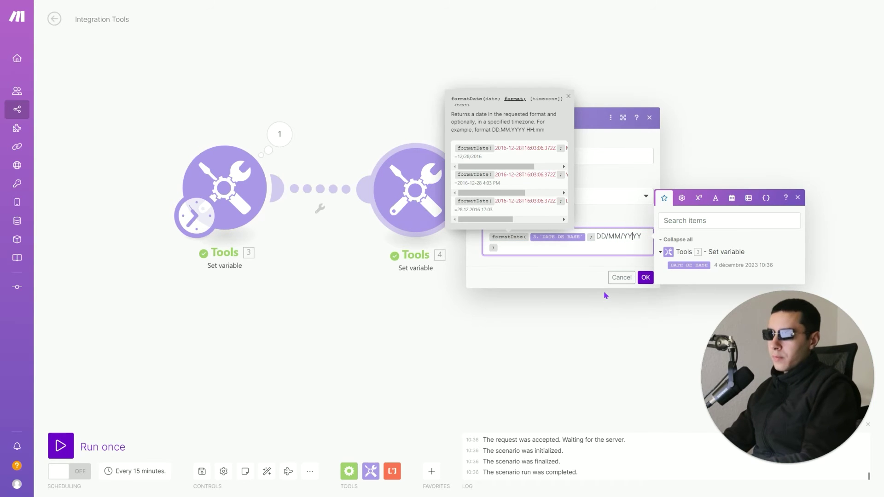
left_click(645, 278)
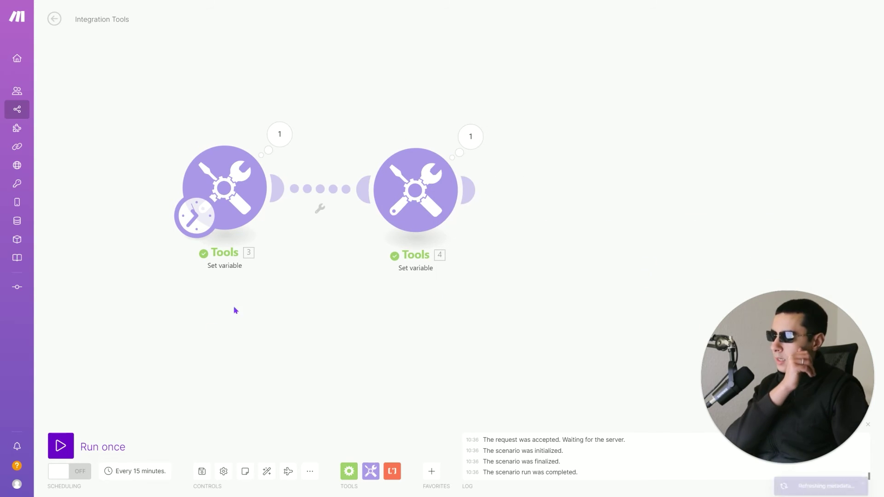
Step: Run the scenario again and inspect the second module's output for the DD/MM/YYYY format
left_click(609, 166)
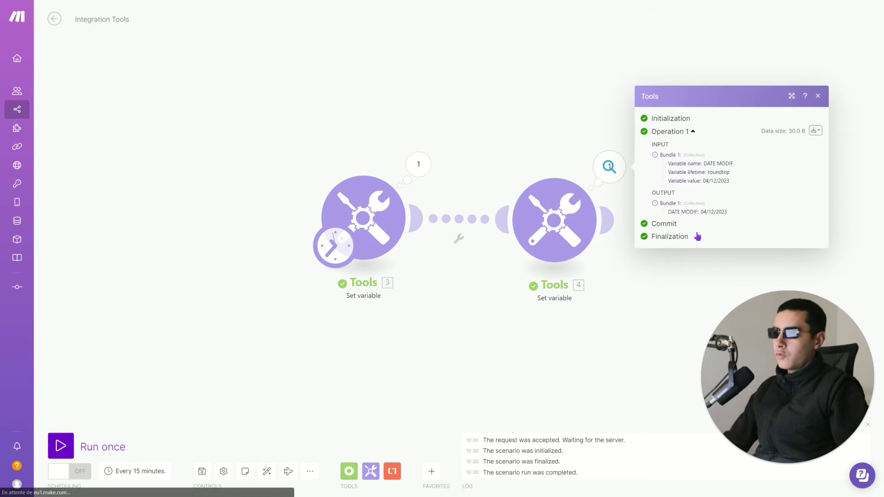
left_click_drag(449, 337, 339, 324)
left_click(357, 325)
Step: Append a face emoji and hh:mm after DD/MM/YYYY in the DATE MODIF format and save the module
left_click(410, 222)
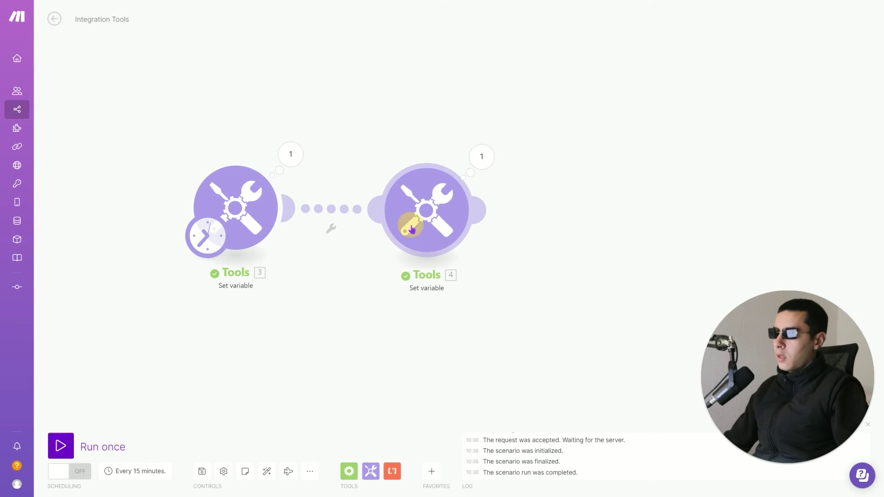
left_click(647, 252)
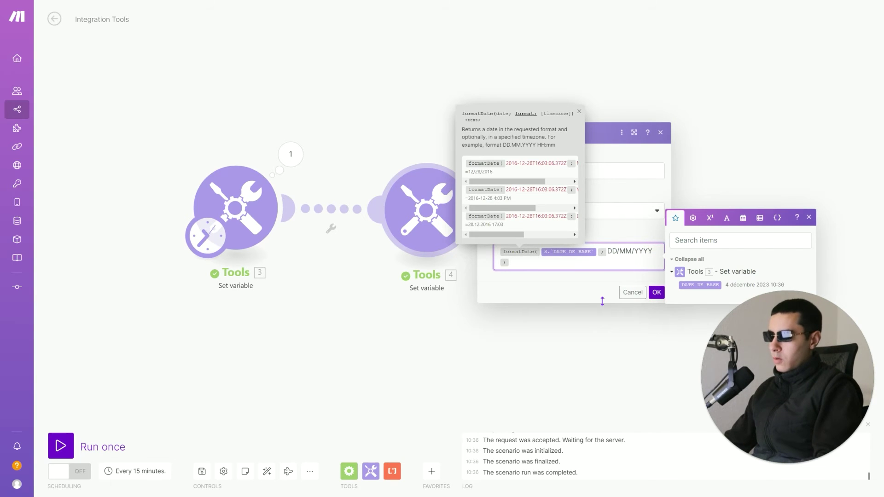
key("super+period")
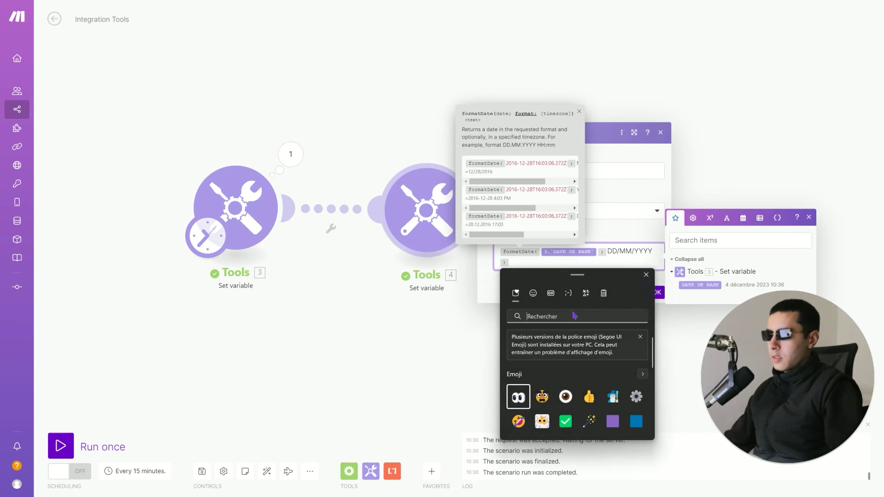
left_click(543, 397)
key("Escape")
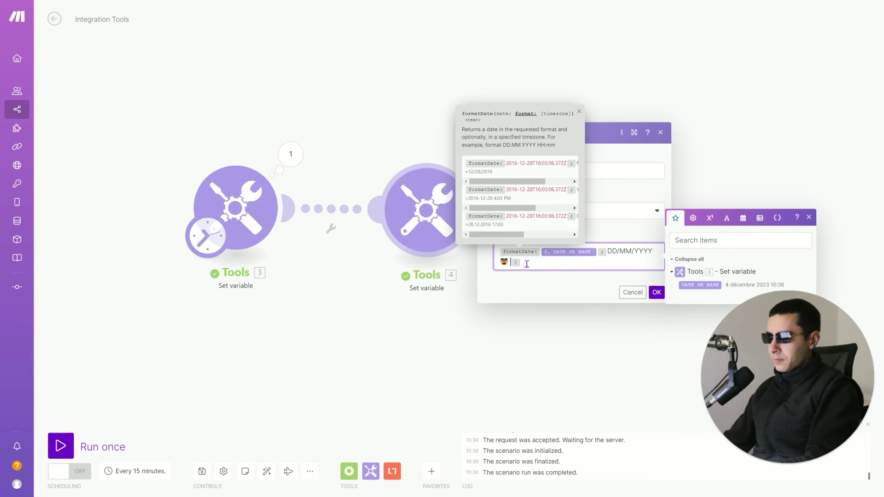
type("hh:")
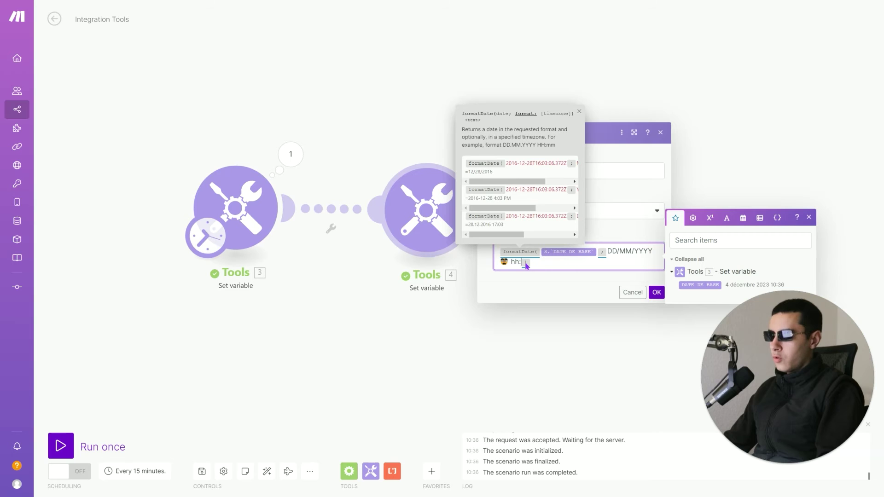
type("mm")
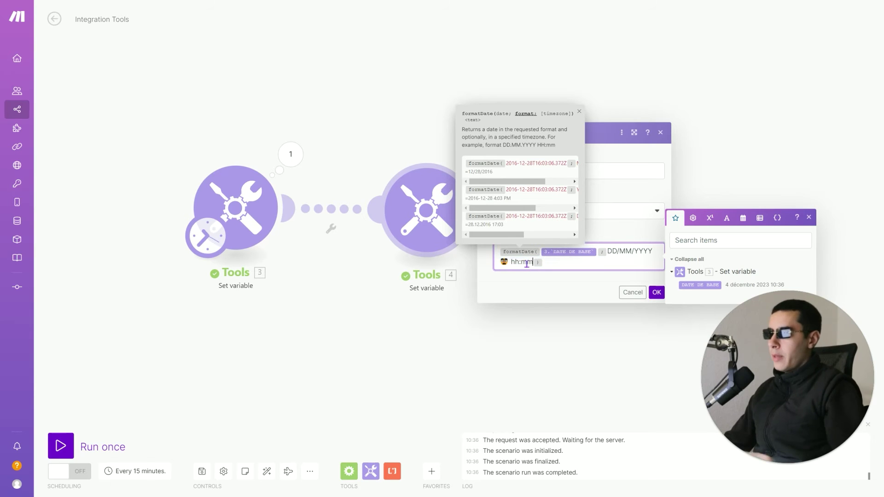
left_click(656, 292)
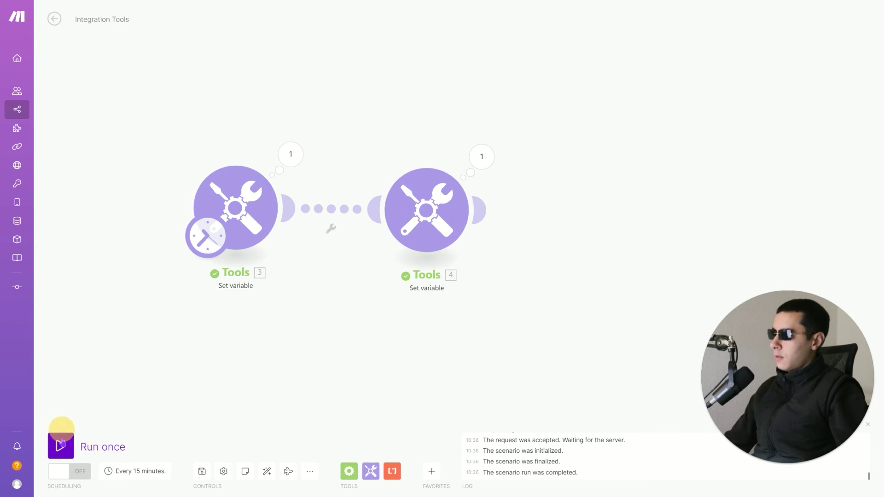
Step: Run the scenario once and check the date, emoji and time in the second module's DATE MODIF output
left_click(62, 437)
left_click(474, 130)
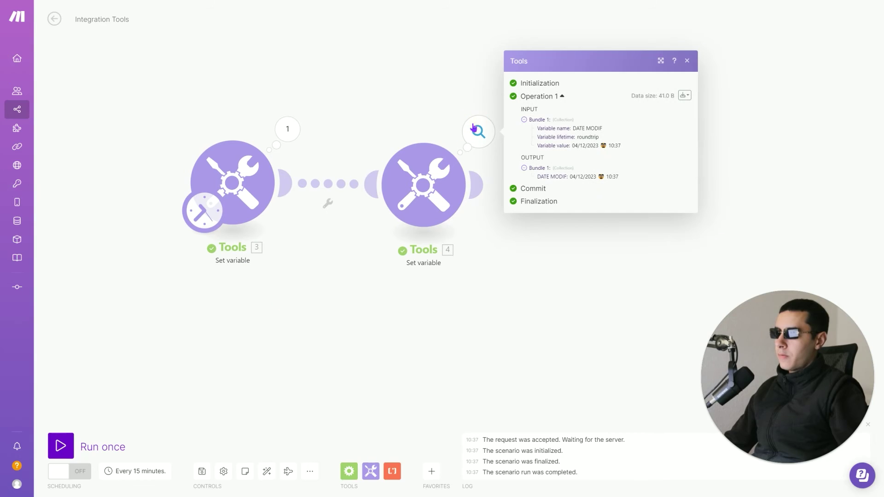
left_click_drag(572, 177, 602, 177)
left_click(606, 177)
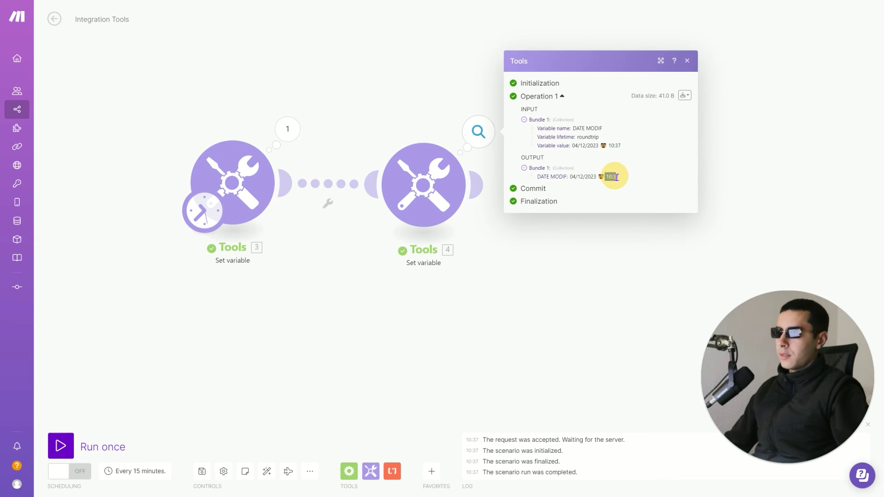
Step: Add Europe/Paris as formatDate's timezone argument in the DATE MODIF value and save the module
left_click(424, 203)
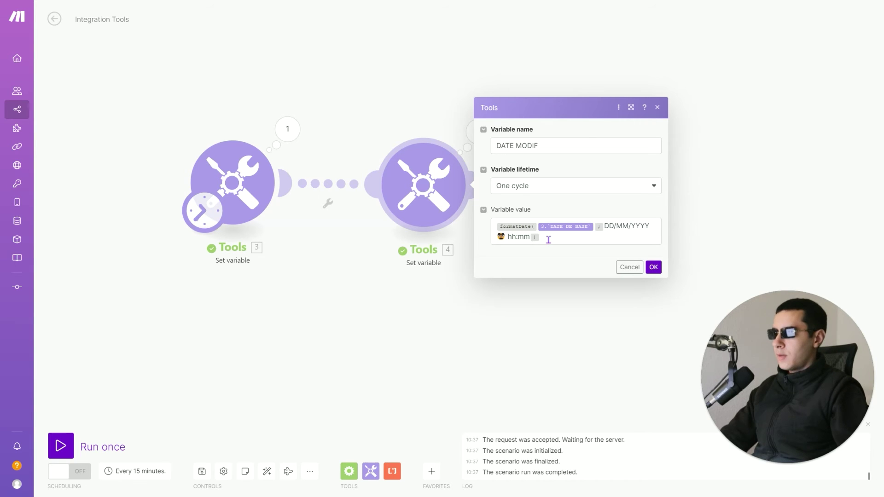
left_click(548, 239)
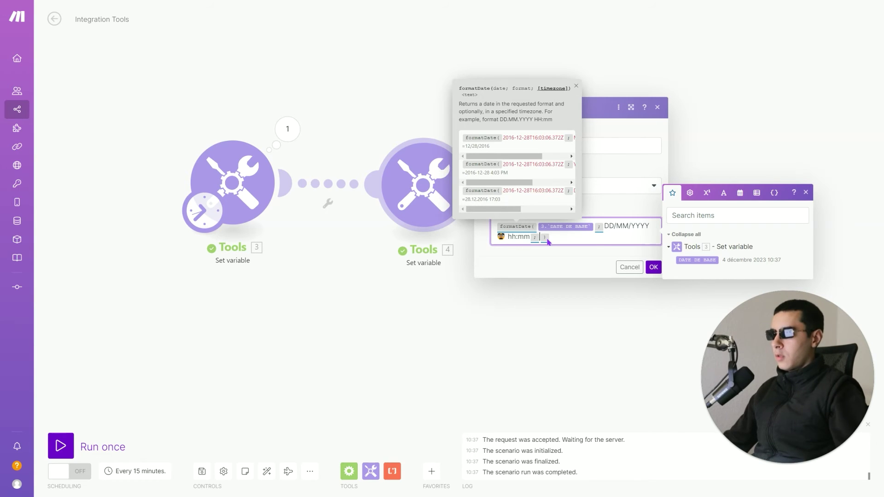
type(")")
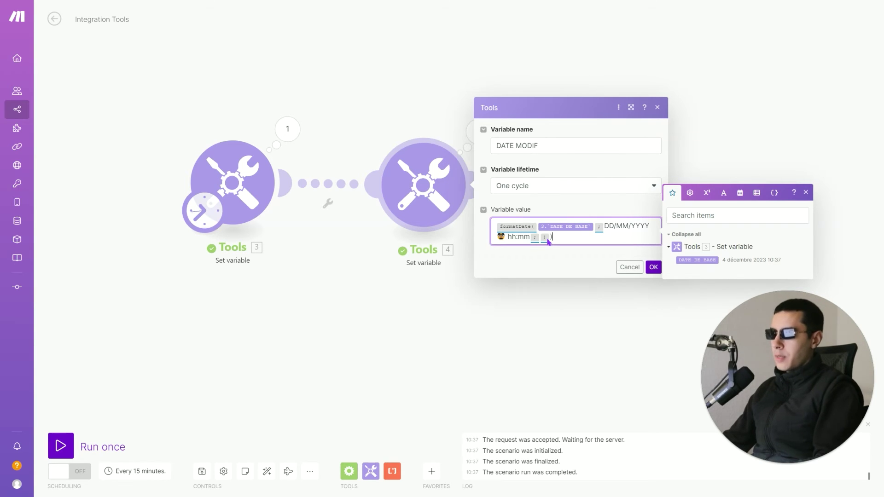
key("BackSpace")
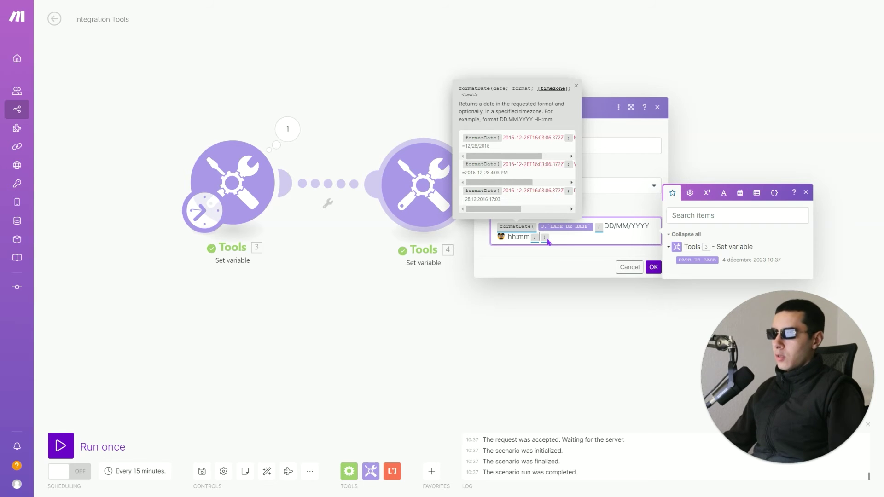
type("Europe/")
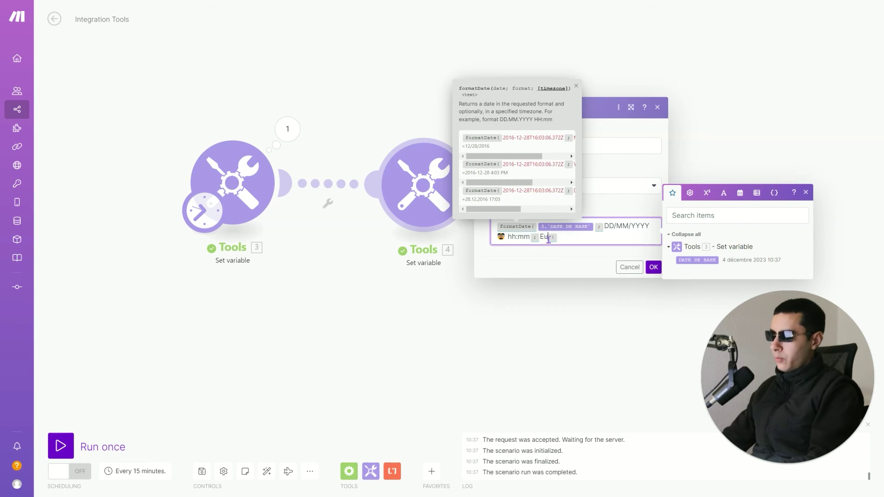
type("Paris")
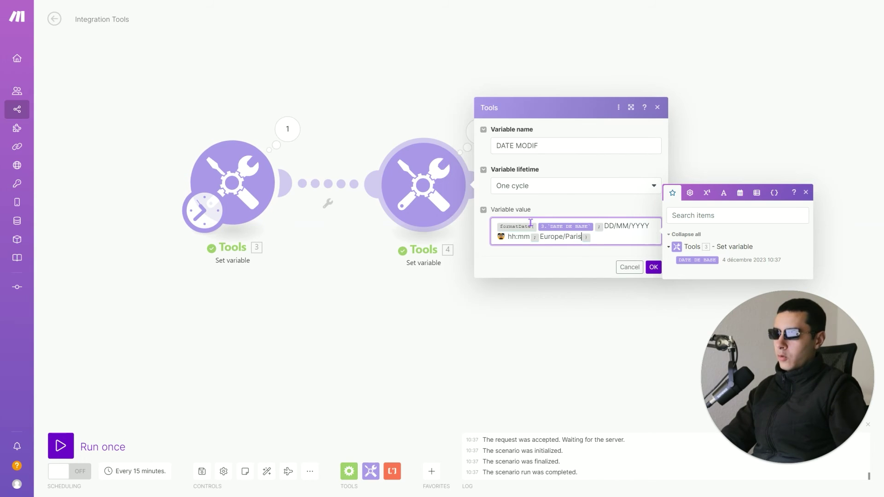
mouse_move(531, 221)
mouse_move(530, 210)
left_mouse_down()
mouse_move(564, 210)
mouse_move(541, 215)
left_mouse_up()
left_click(588, 261)
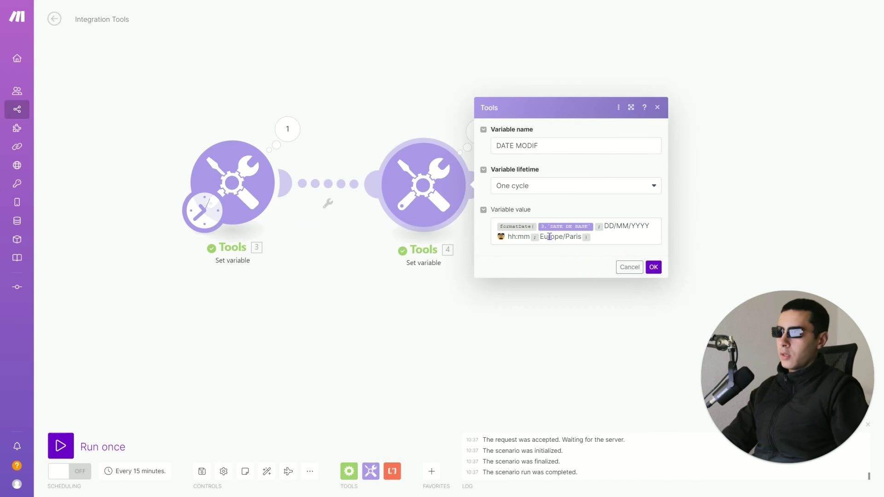
left_click(654, 267)
Step: Run the scenario and inspect the DATE MODIF output with the Europe/Paris timezone applied
left_click(60, 446)
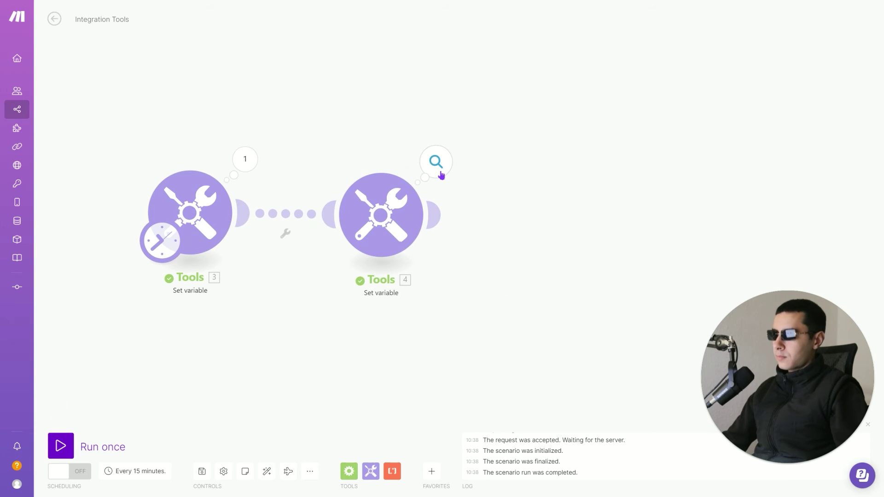
left_click(439, 173)
left_click(571, 205)
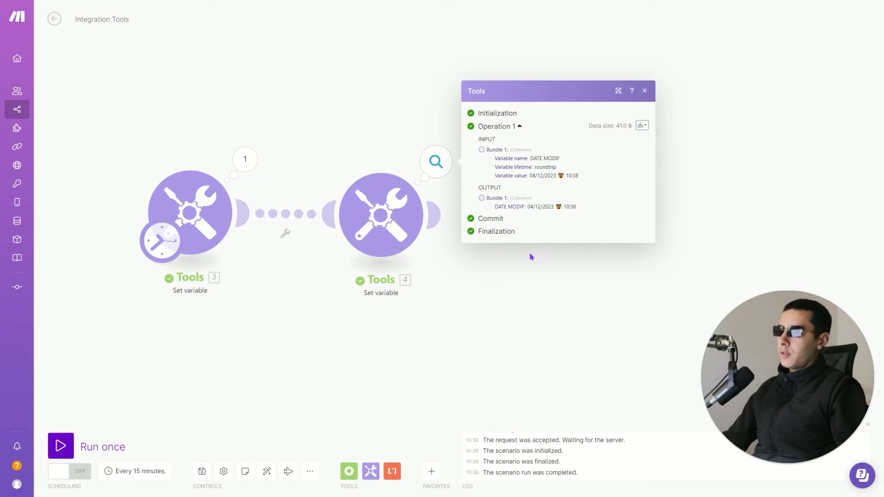
left_click(451, 333)
left_click_drag(361, 337, 387, 313)
Step: Add A after hh:mm in the DATE MODIF format, ahead of the timezone argument, and save the module
left_click(404, 191)
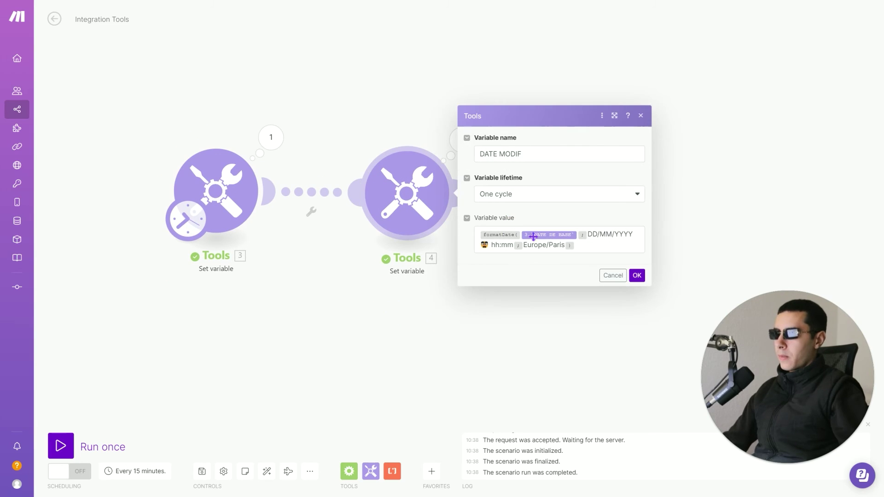
left_click(581, 245)
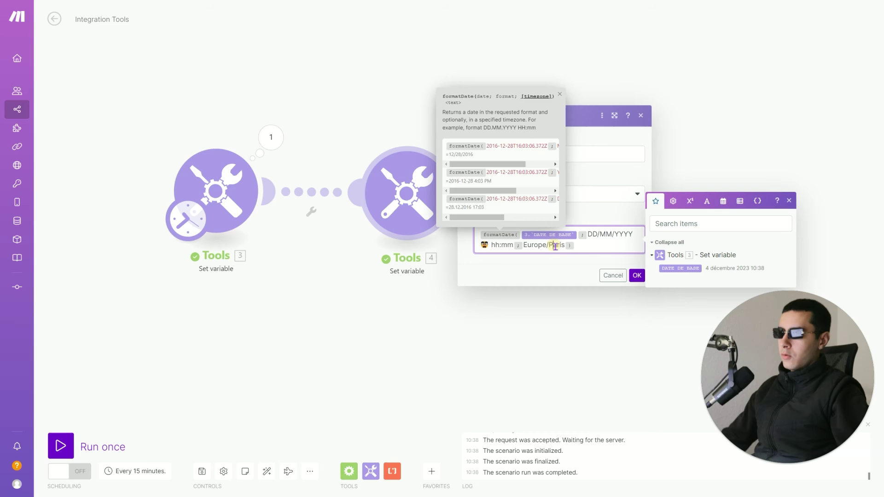
mouse_move(536, 251)
left_click_drag(469, 191, 512, 189)
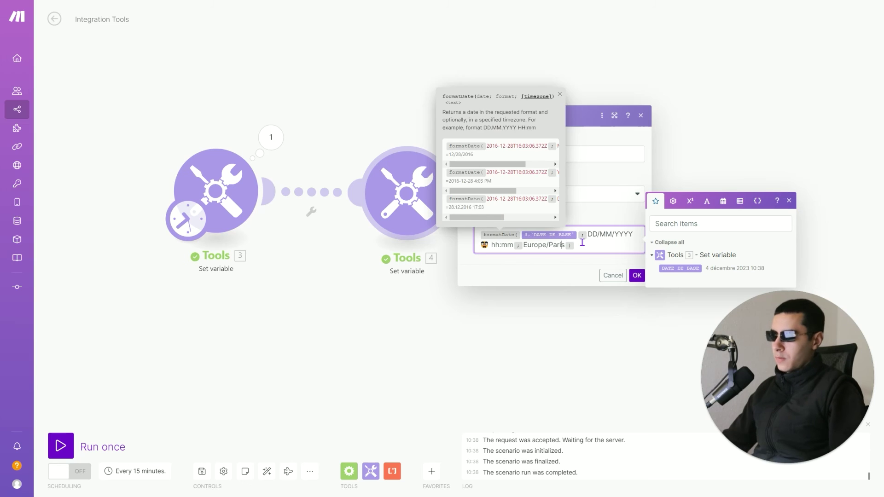
type("A")
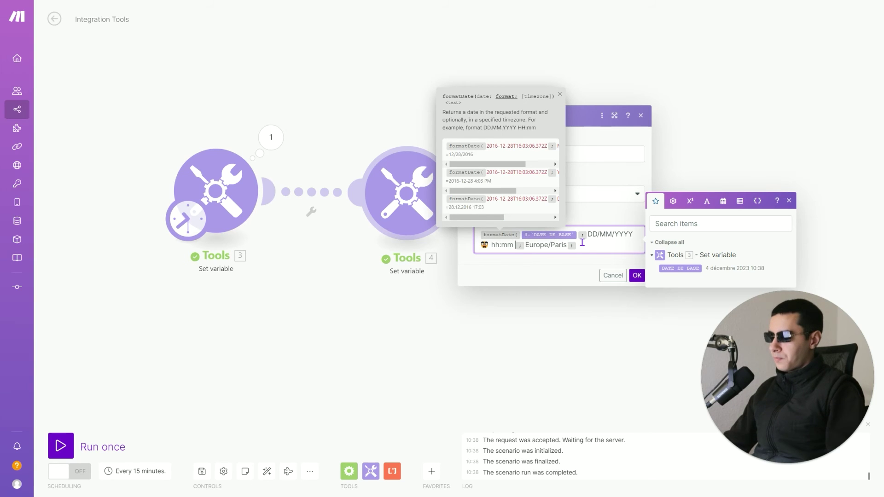
left_click(637, 275)
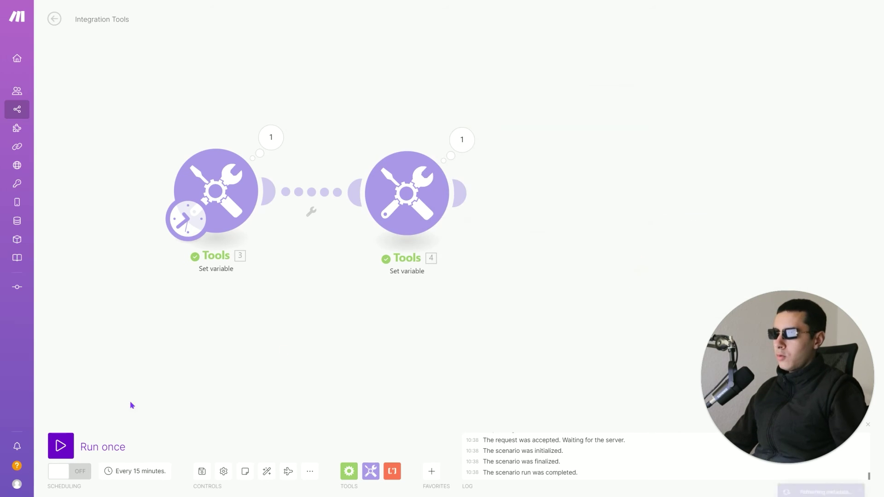
Step: Inspect the time and its AM/PM marker in the second module's DATE MODIF output
left_click(500, 83)
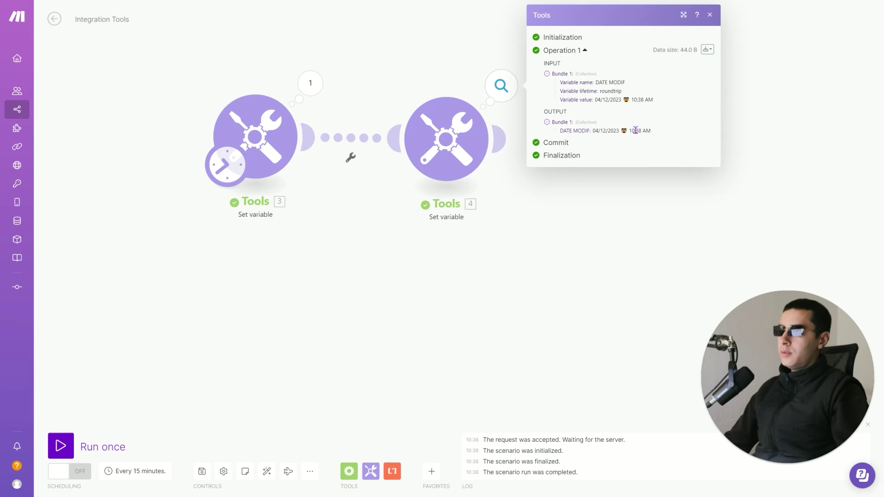
left_click_drag(642, 131, 629, 131)
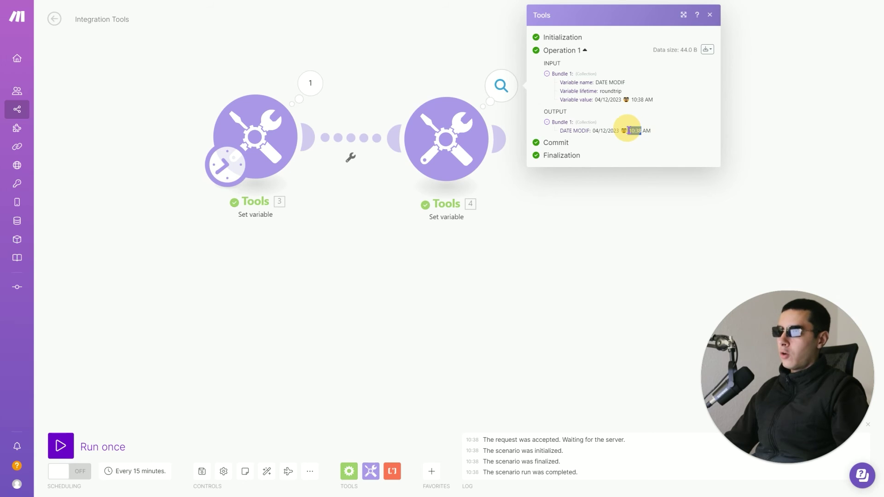
double_click(647, 131)
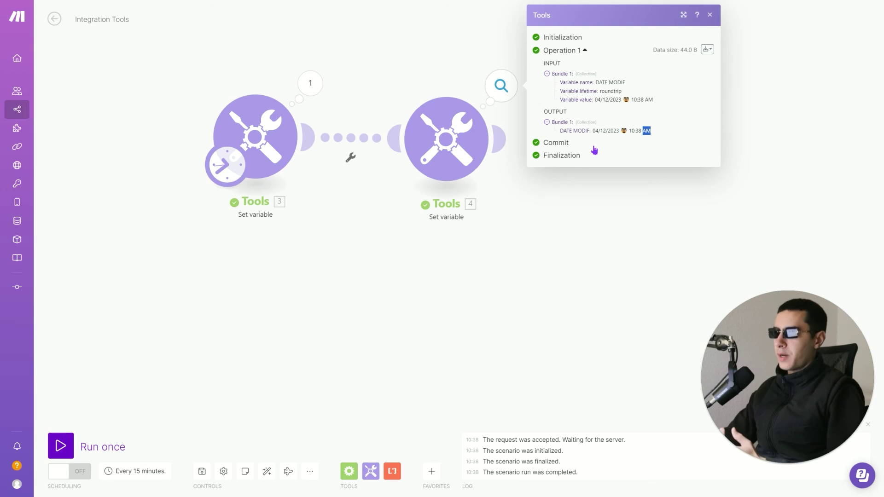
left_click(577, 256)
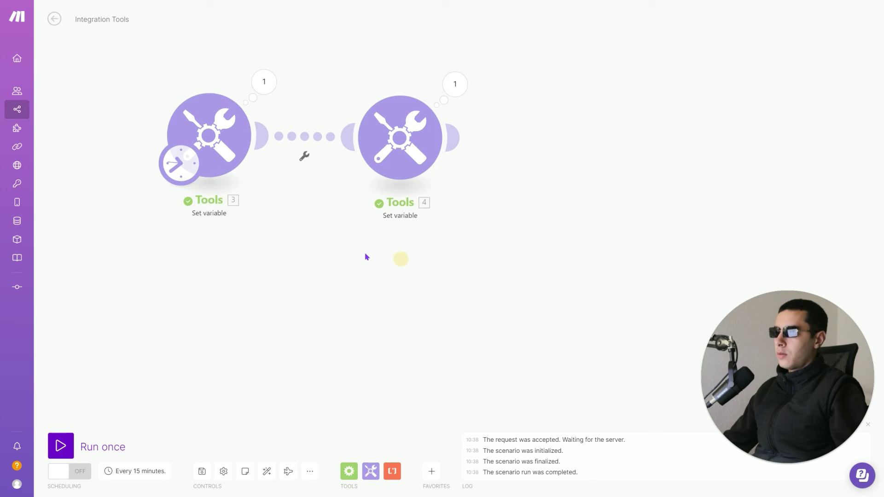
Step: Remove the A after hh:mm from the DATE MODIF format and save the module
left_click(446, 138)
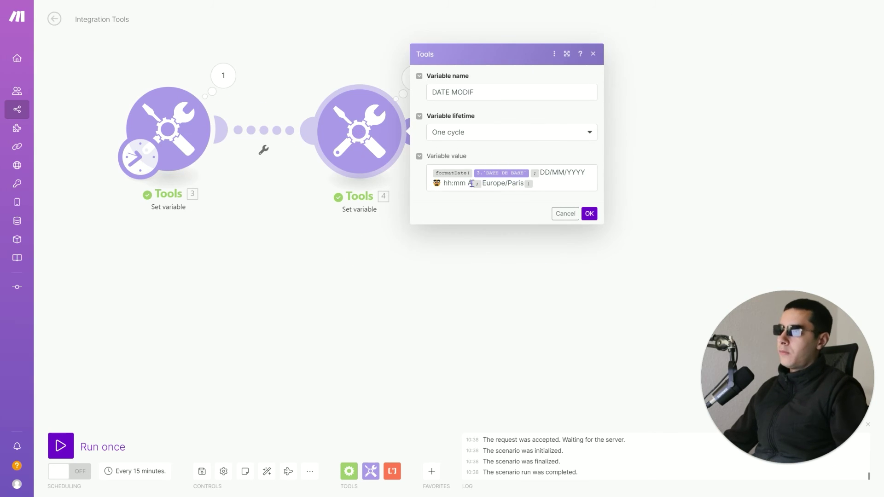
left_click(472, 183)
key("BackSpace")
key("BackSpace")
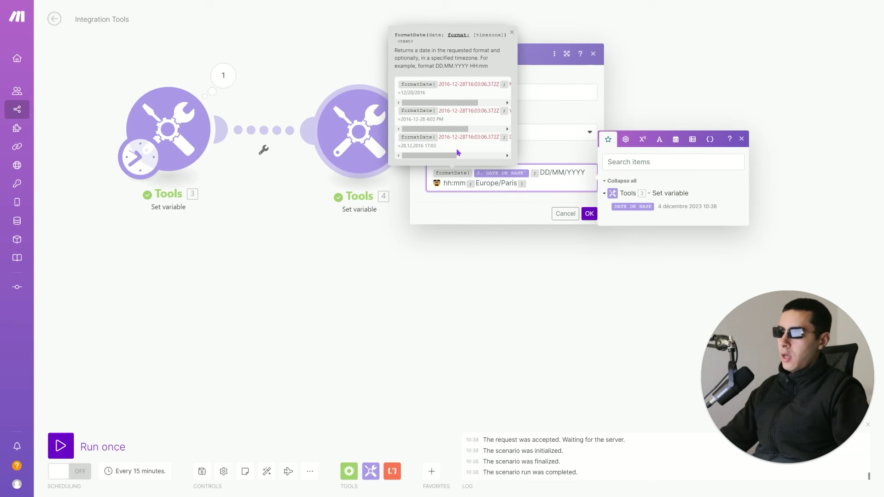
left_click_drag(454, 128, 467, 130)
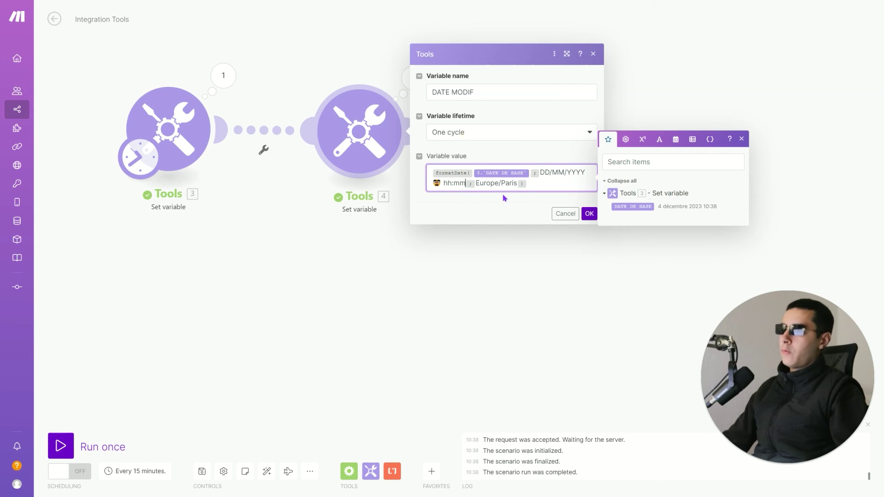
left_click(530, 171)
left_click(589, 213)
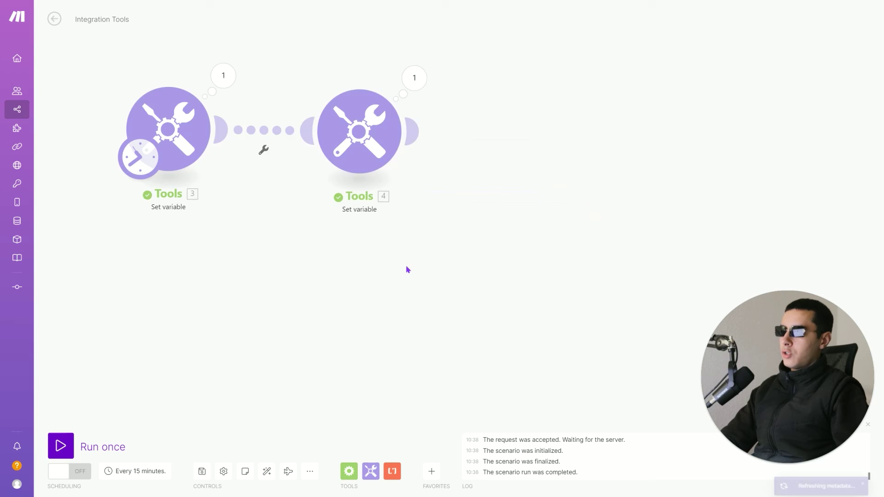
Step: Detach the first Set variable module, make the DATE MODIF module the starting point, and delete the detached one
left_click(417, 230)
left_click(446, 238)
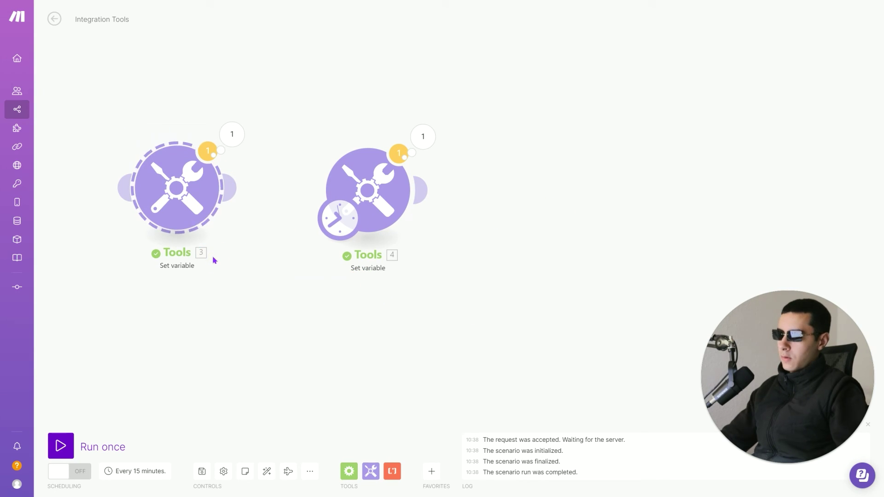
key("Delete")
Step: Replace the missing DATE DE BASE reference in DATE MODIF's formatDate with the now variable and save the module
left_click(367, 193)
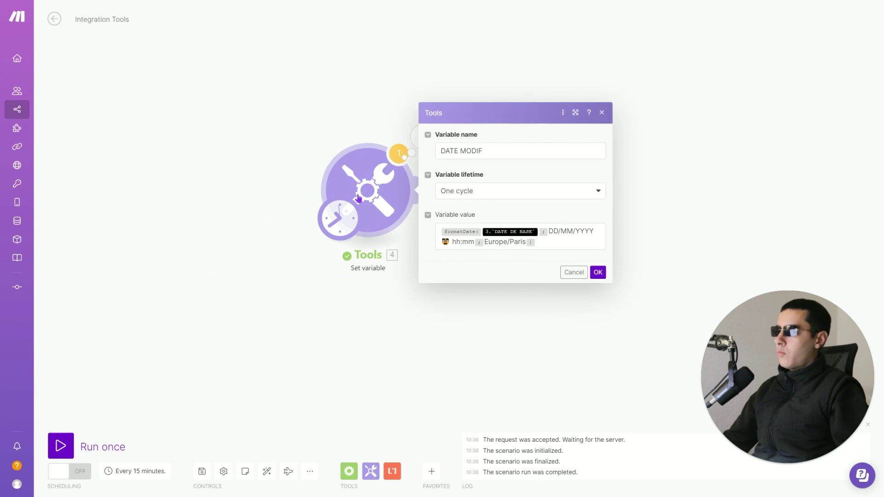
left_click(544, 237)
key("BackSpace")
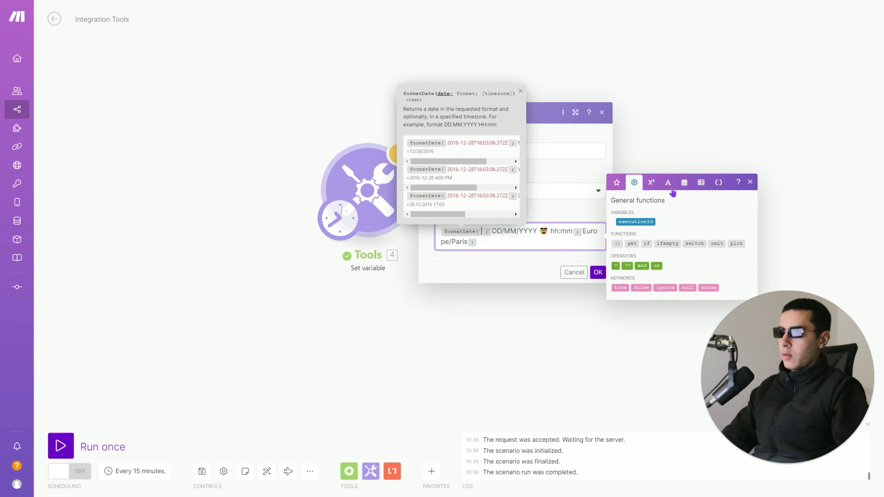
left_click(684, 182)
left_click(623, 301)
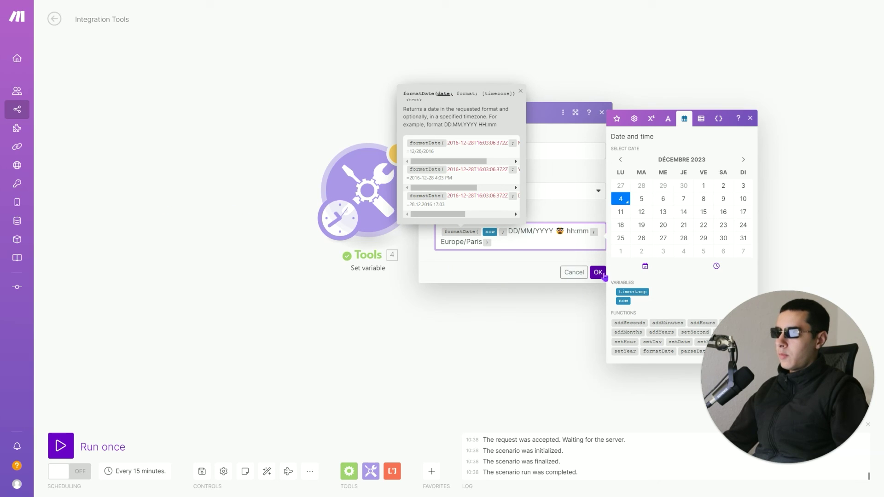
left_click(597, 272)
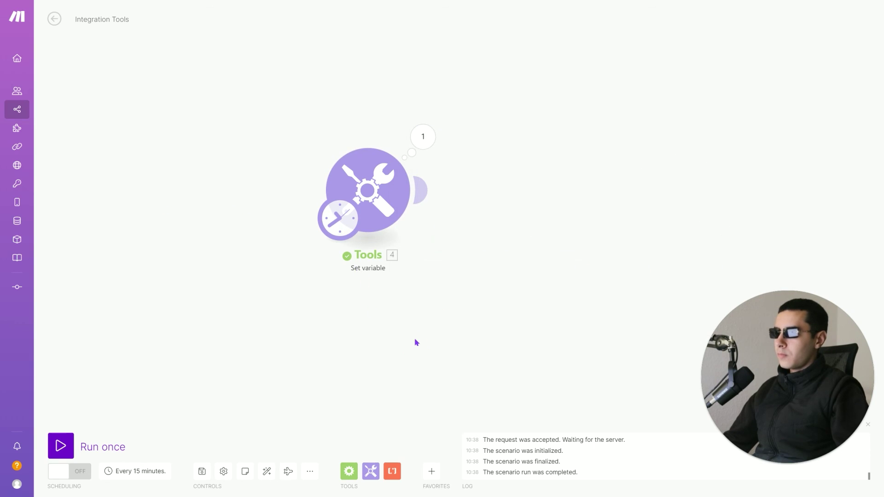
Step: Run the scenario with the single module and inspect the date in its DATE MODIF output
left_click_drag(335, 347, 255, 361)
left_click(68, 443)
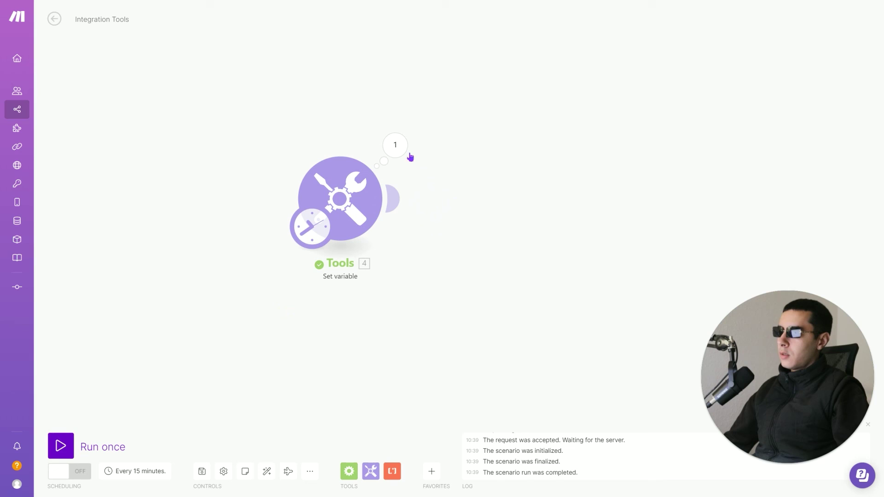
left_click(397, 148)
left_click_drag(487, 191, 514, 190)
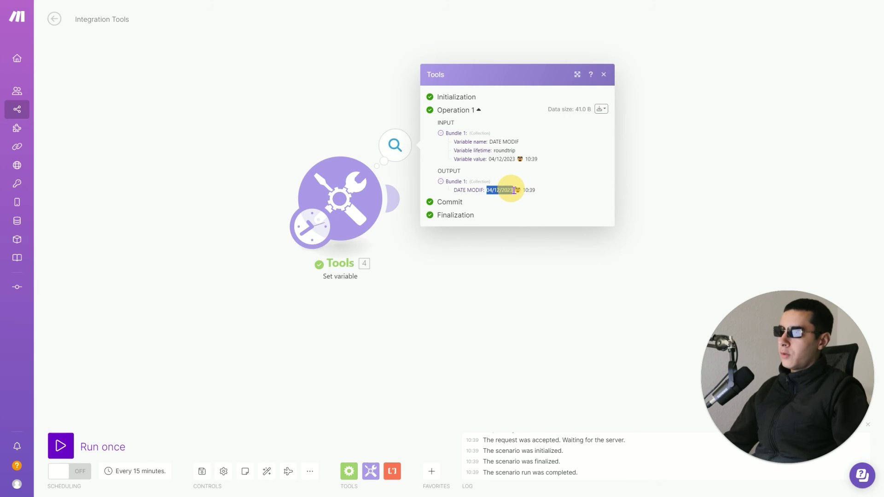
left_click(449, 257)
Step: Review the formatDate formula in the DATE MODIF module alongside the available date and time variables and functions
left_click(330, 197)
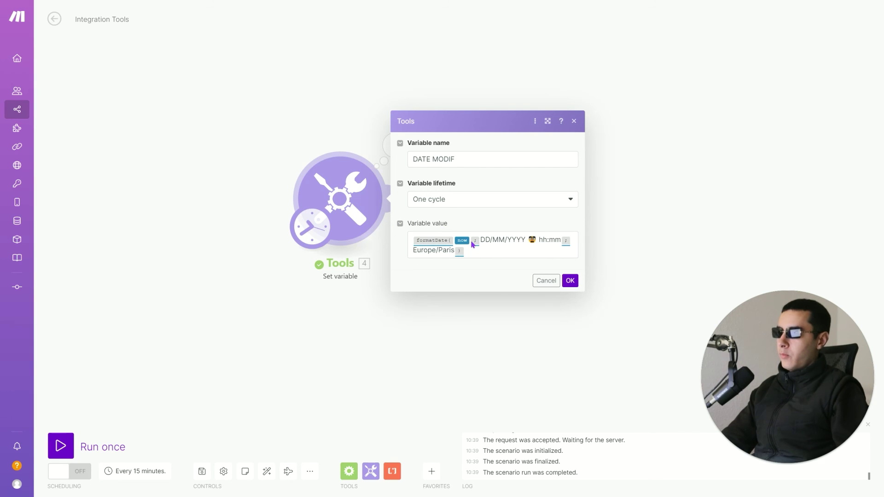
left_click(472, 241)
left_click(656, 190)
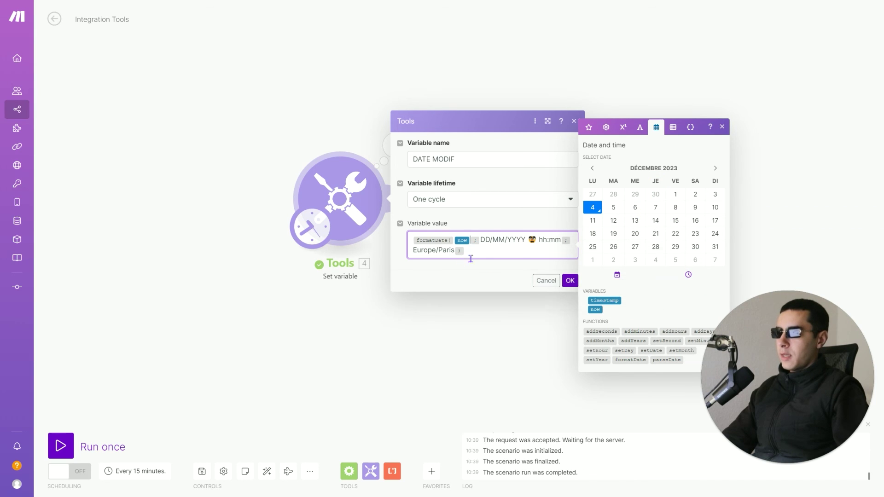
left_click(569, 281)
Step: Add a separate Set variable module as the scenario's starting point beside the DATE MODIF module and open its settings
left_click(370, 471)
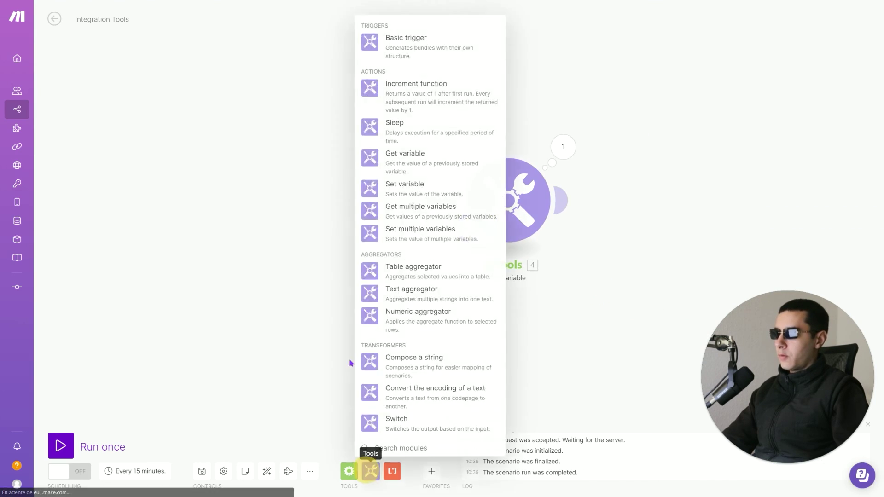
left_click(409, 183)
left_click(324, 234)
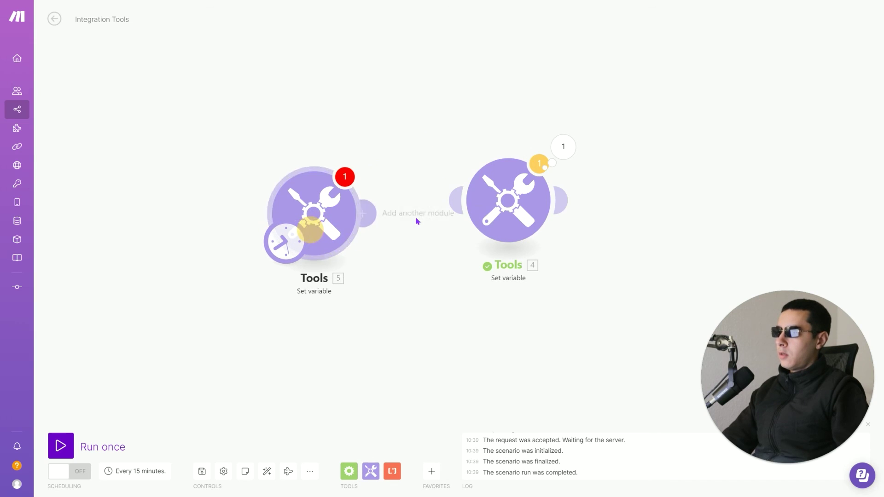
Step: Name the new module's variable TIMESTAMP, set its value to the timestamp variable, and save the module
left_click(447, 191)
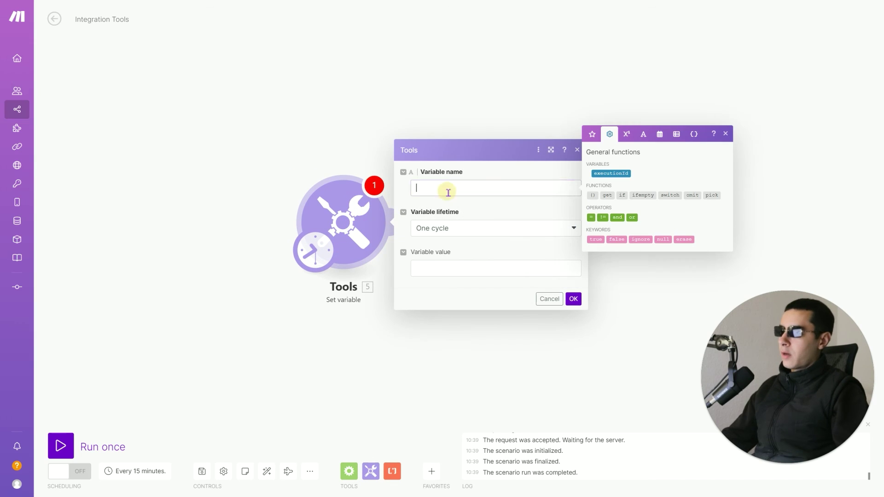
type("TIMESTAMP")
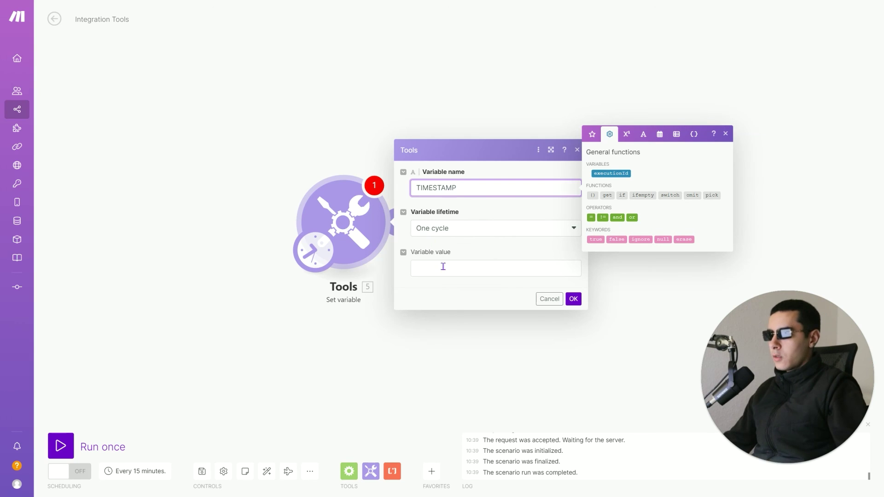
left_click(442, 266)
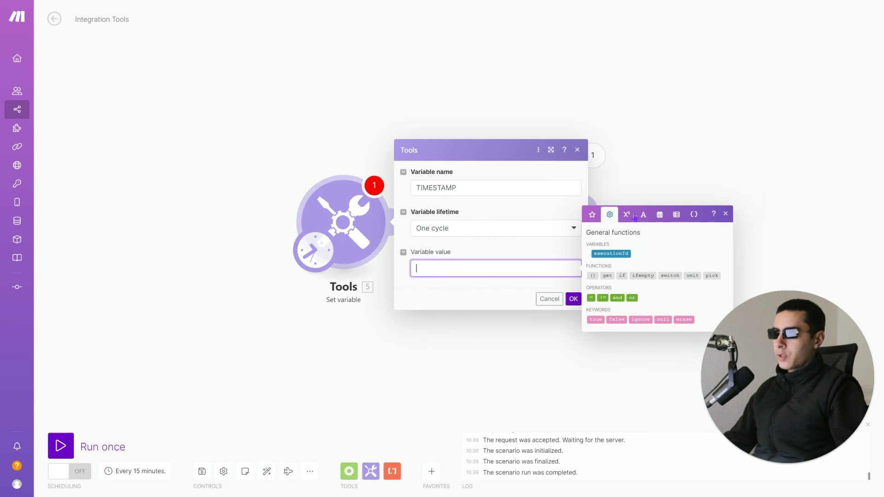
left_click(660, 212)
left_click(608, 324)
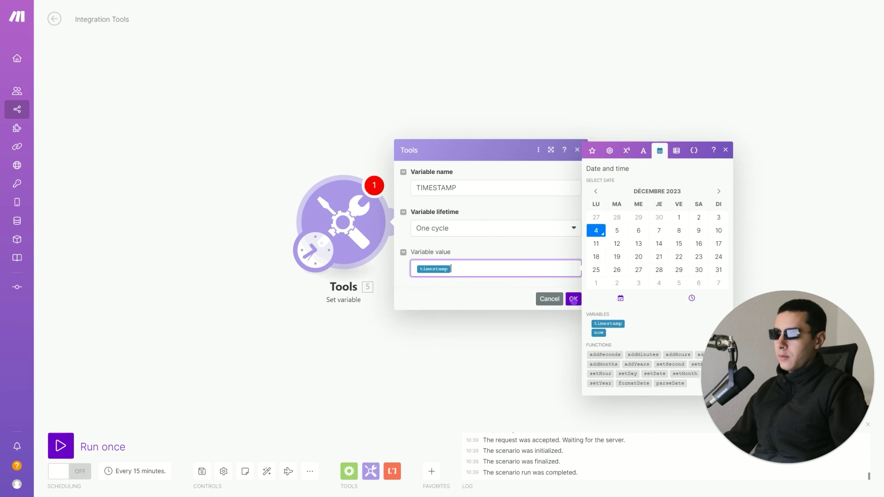
left_click(573, 299)
Step: Run the scenario and inspect the new module's TIMESTAMP output
left_click(61, 445)
left_click(416, 172)
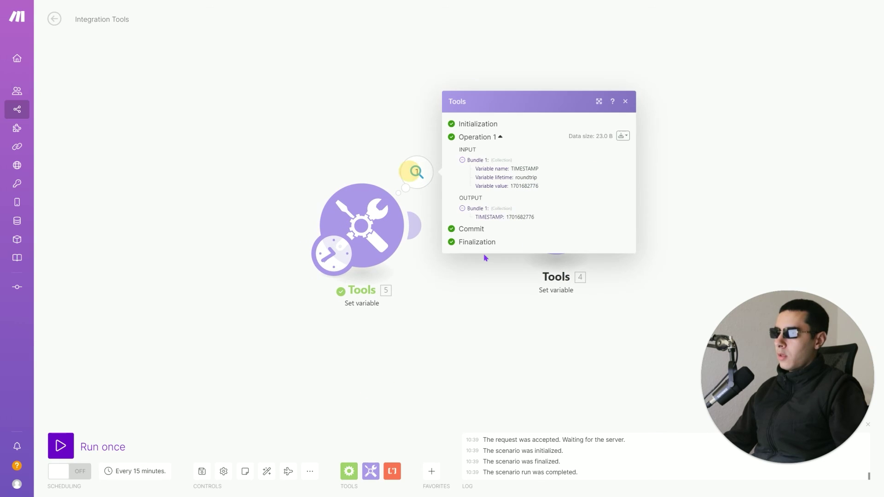
double_click(507, 217)
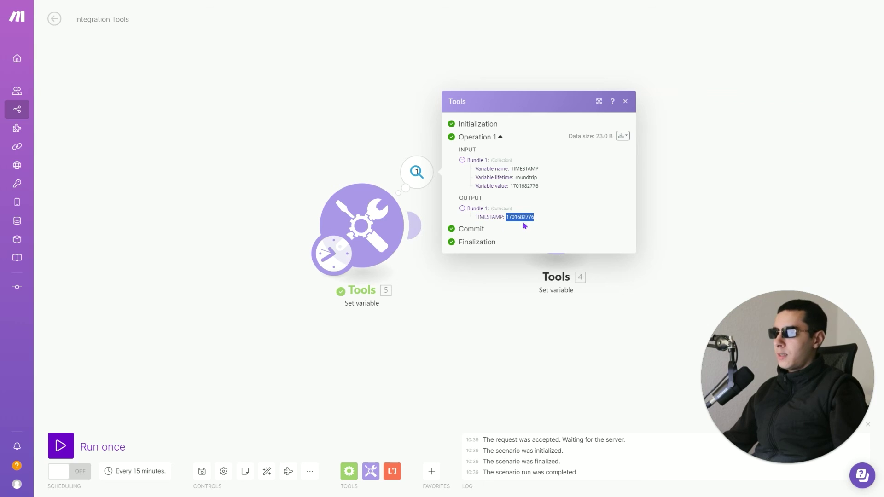
left_click(427, 347)
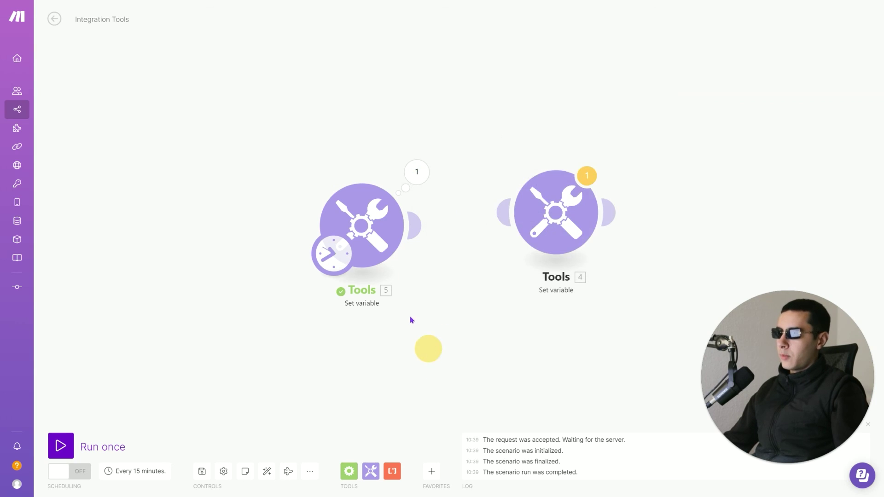
Step: Clear the TIMESTAMP variable's value and bring up the date and time functions for it
left_click(361, 225)
left_click(481, 267)
key("BackSpace")
left_click(677, 217)
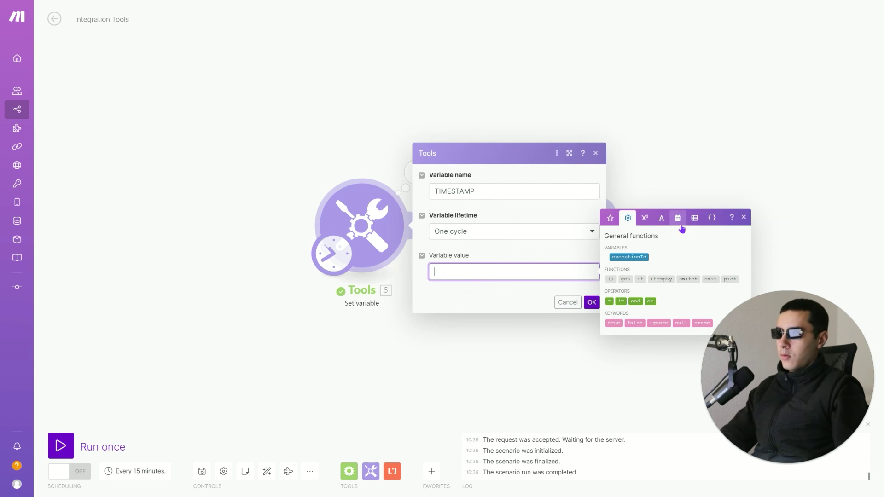
left_click_drag(528, 372, 349, 292)
left_click(359, 215)
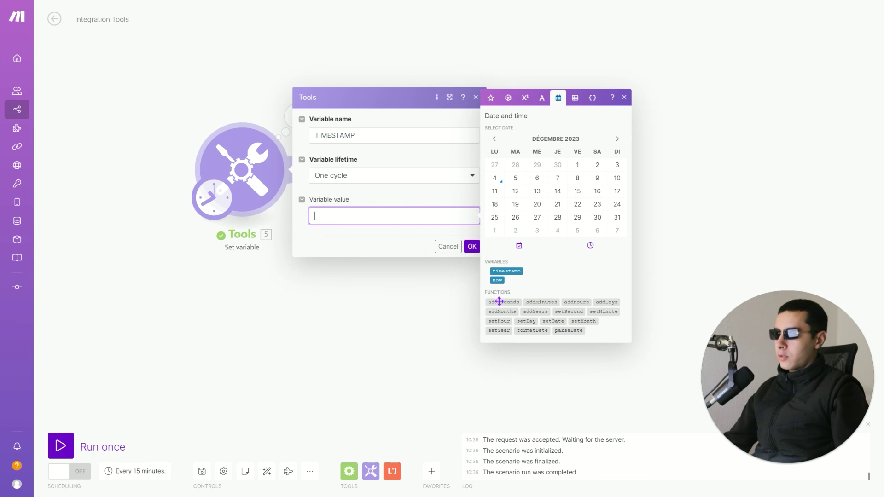
mouse_move(499, 302)
left_click(405, 247)
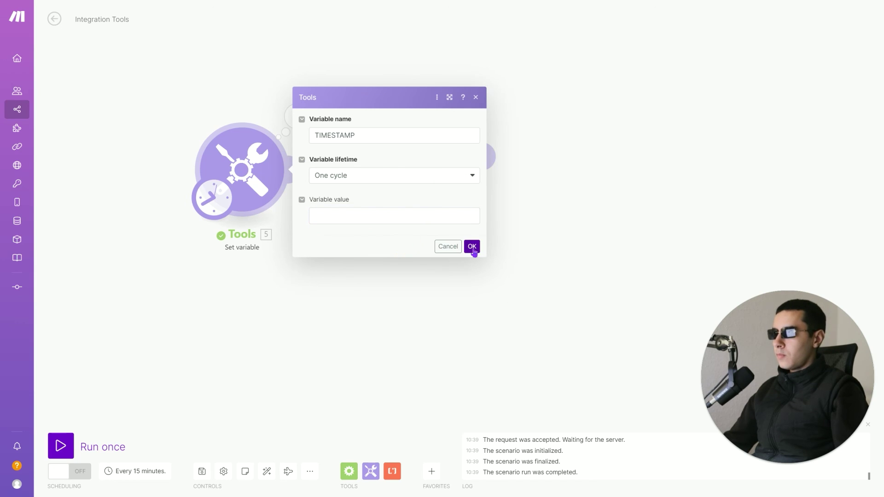
left_click(373, 217)
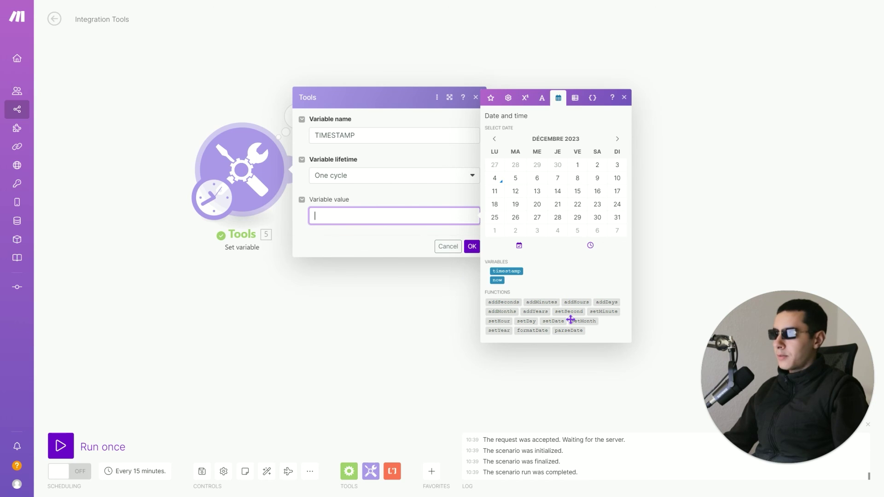
Step: Set the TIMESTAMP value to addDays with now as the date and -2 as the number, and save the module
left_click(607, 302)
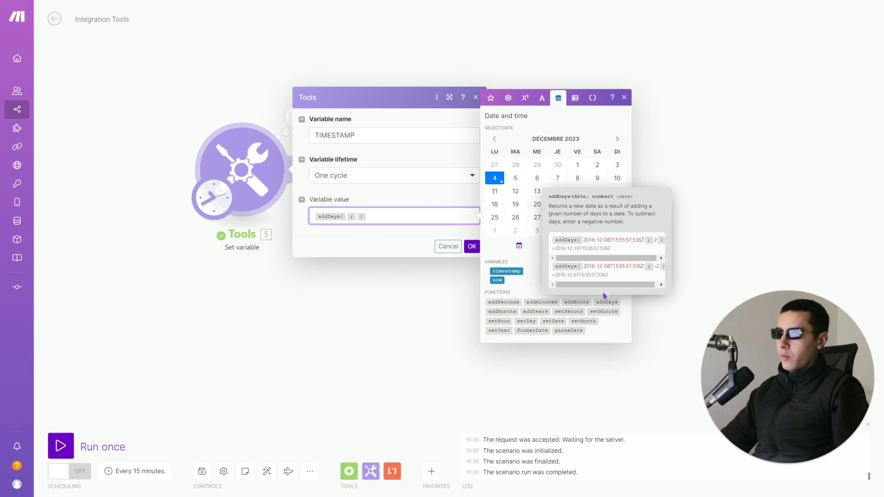
left_click_drag(601, 285, 616, 289)
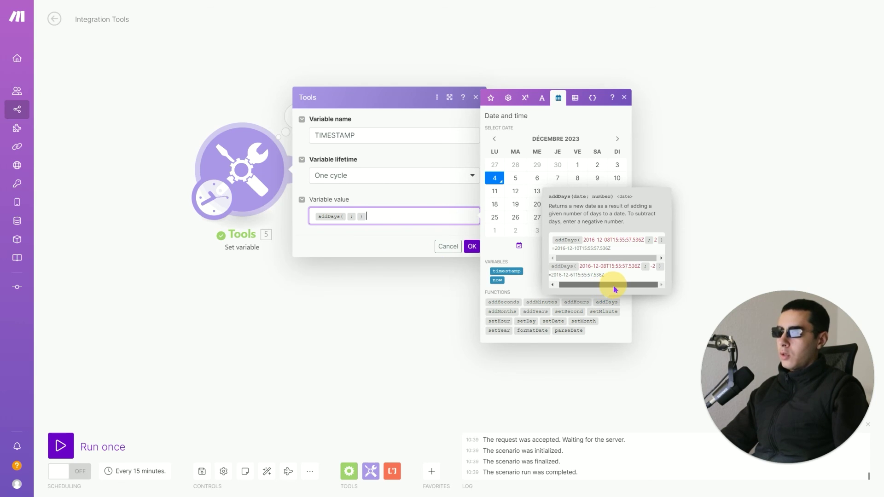
key("Left")
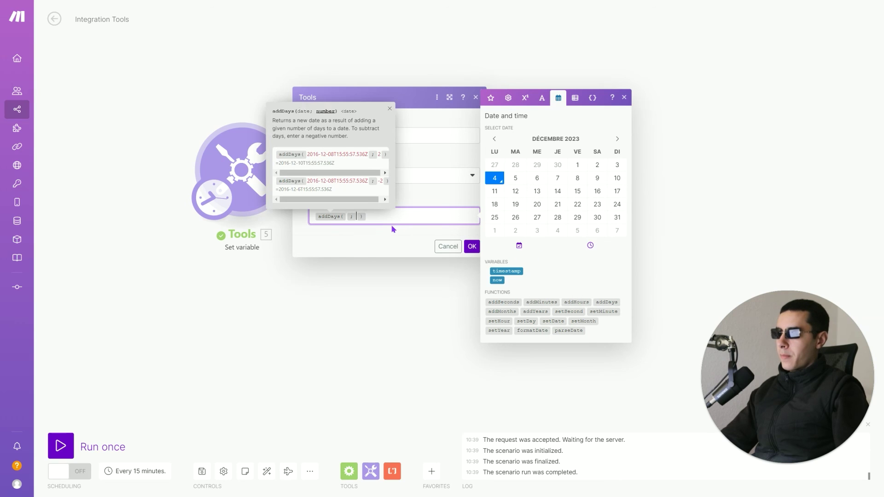
left_click(497, 280)
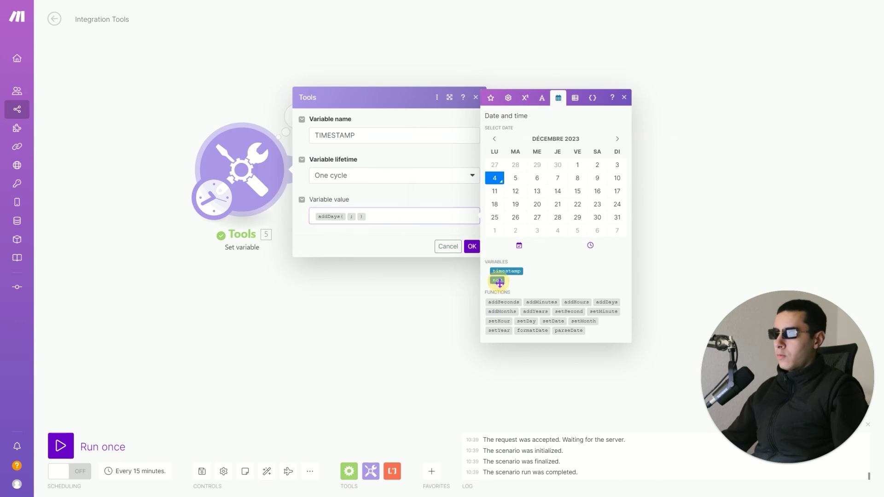
left_click(406, 215)
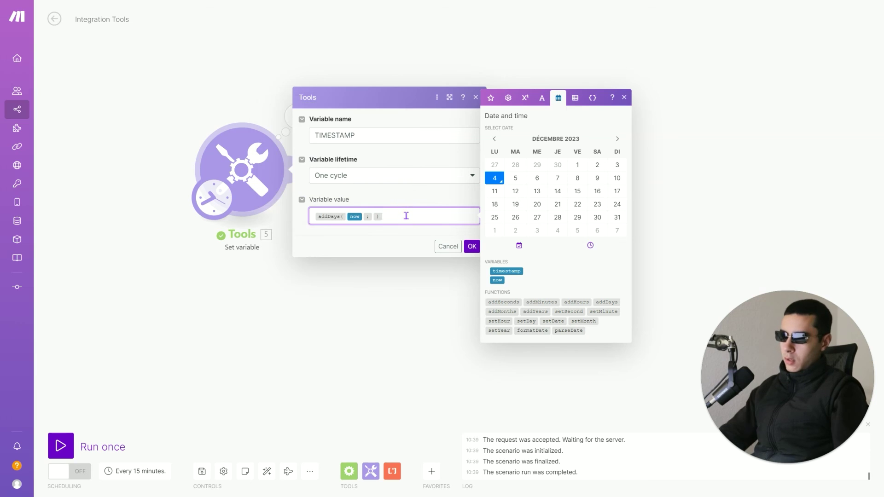
key("Left")
type("-")
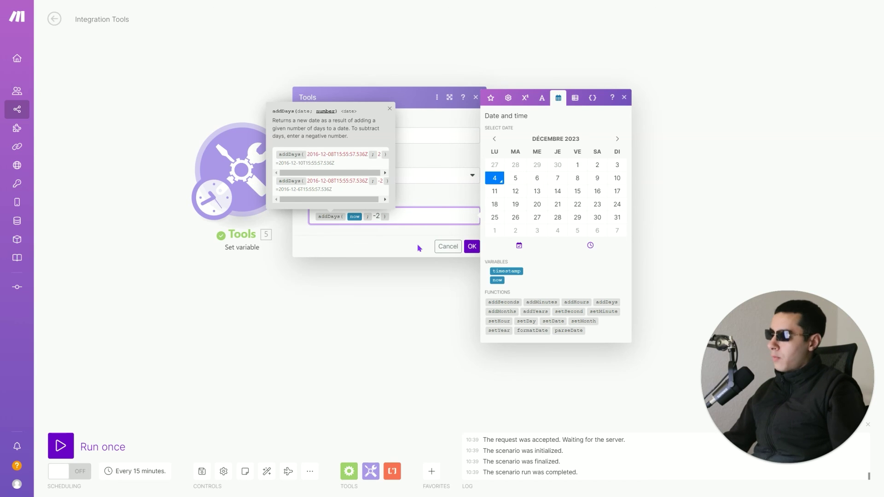
left_click(472, 246)
Step: Run the scenario and check the shifted date in the TIMESTAMP output
left_click(61, 446)
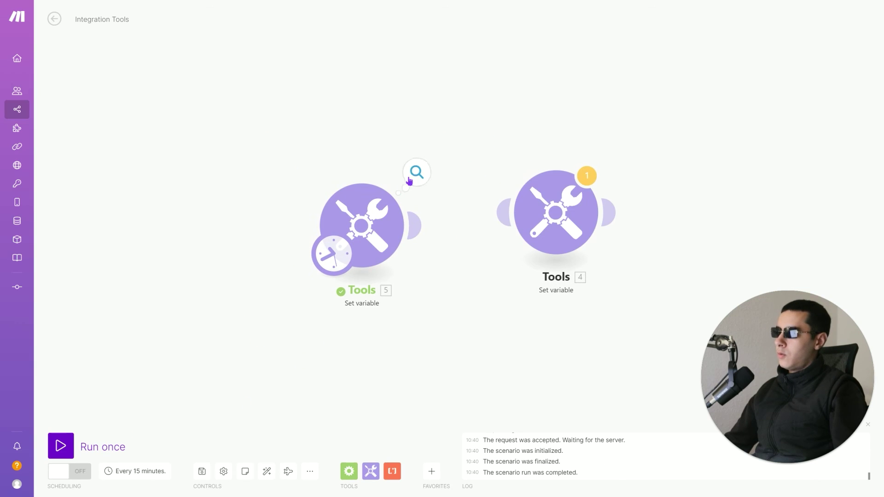
left_click(409, 181)
left_click_drag(506, 217, 544, 218)
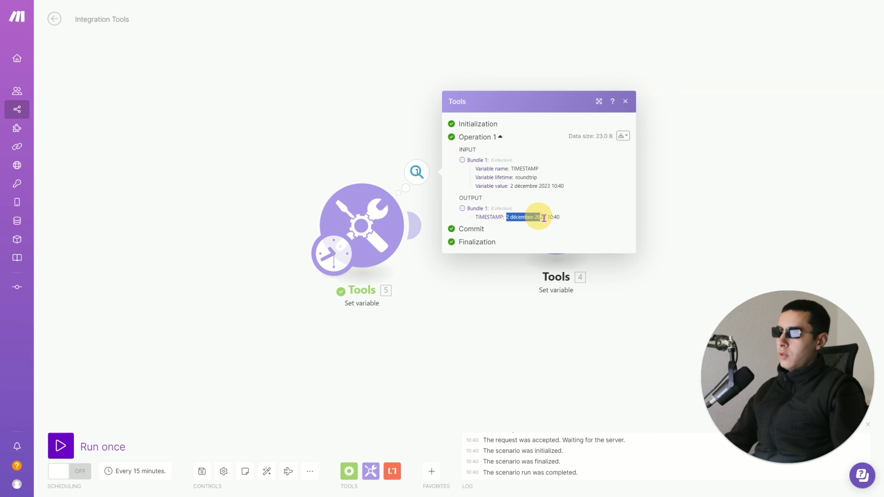